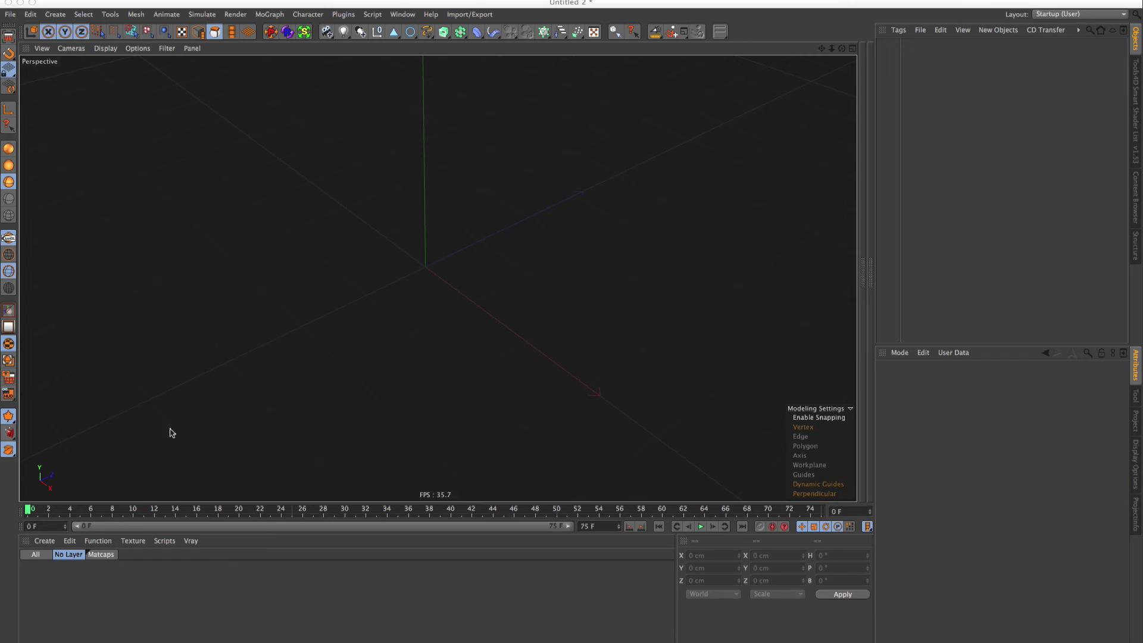
Add a plane primitive, create a new material and apply it to the plane
{"action": "left_click_drag", "start_coordinate": [393, 34], "coordinate": [442, 73]}
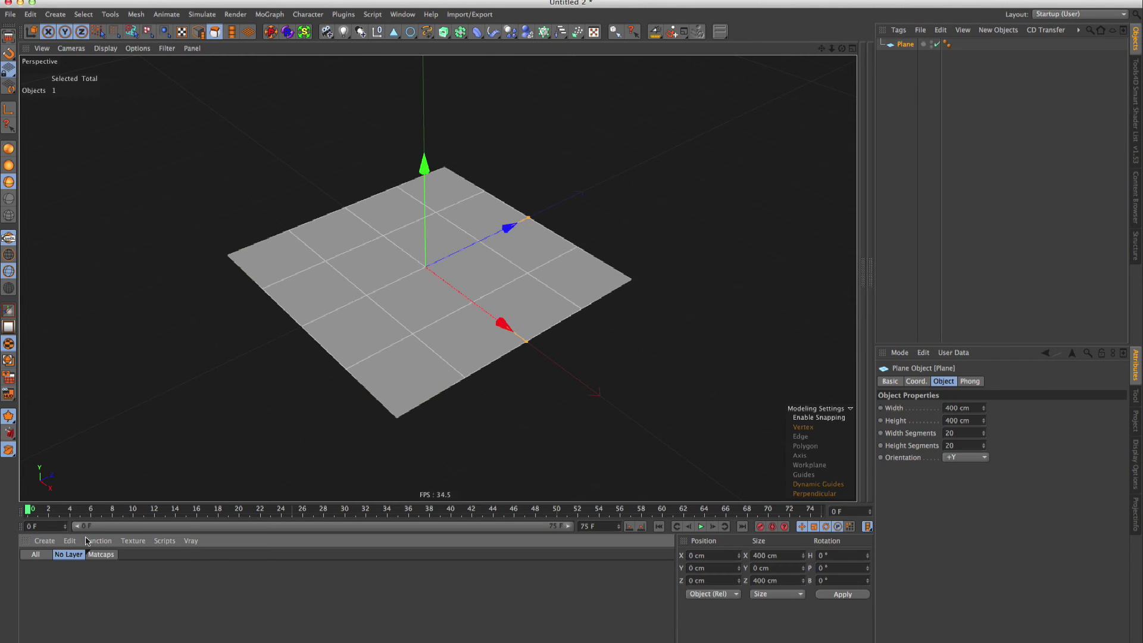
{"action": "double_click", "coordinate": [56, 591]}
{"action": "left_click_drag", "start_coordinate": [35, 586], "coordinate": [329, 311]}
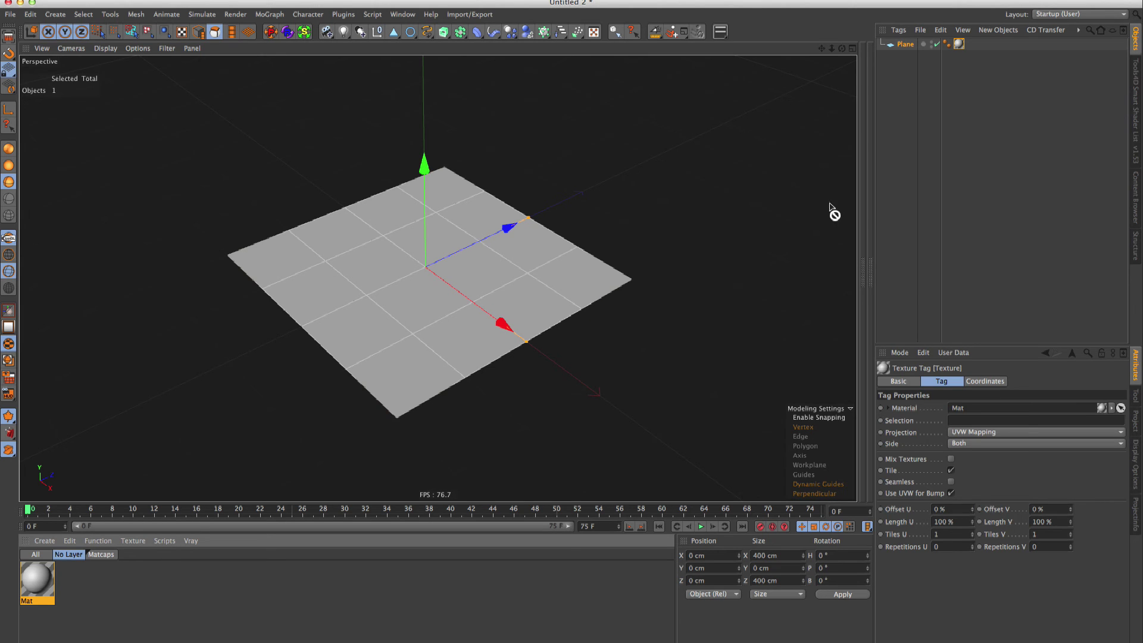
Enable the material's Displacement channel, assign the Tools4D Collage shader as its texture and open the shader's settings
{"action": "double_click", "coordinate": [39, 583]}
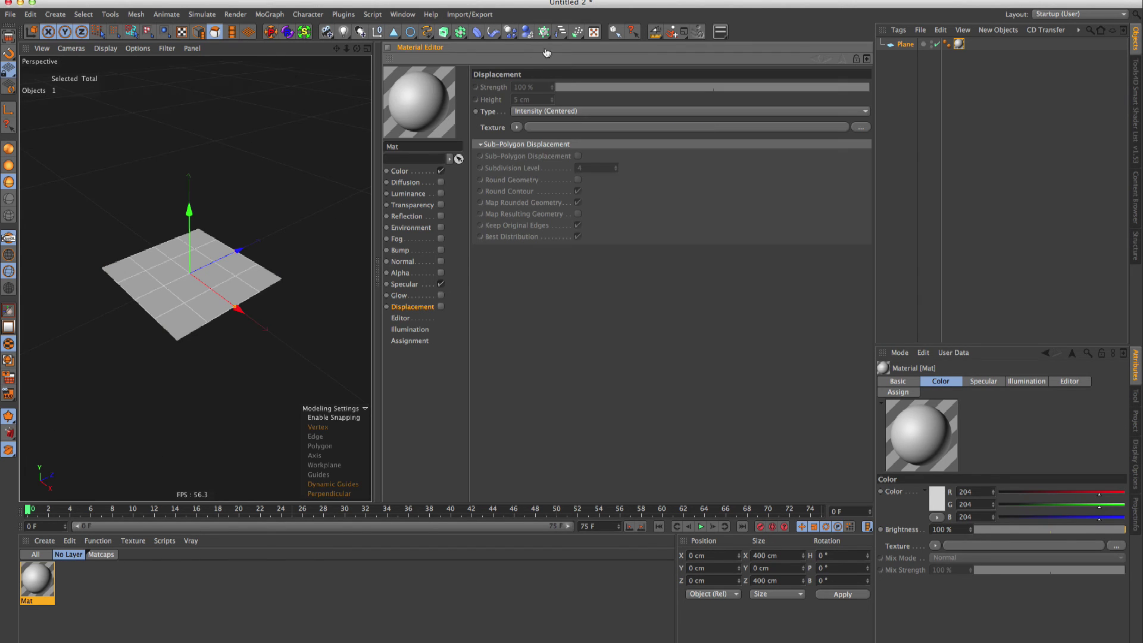
{"action": "left_click", "coordinate": [442, 308]}
{"action": "left_click", "coordinate": [516, 127]}
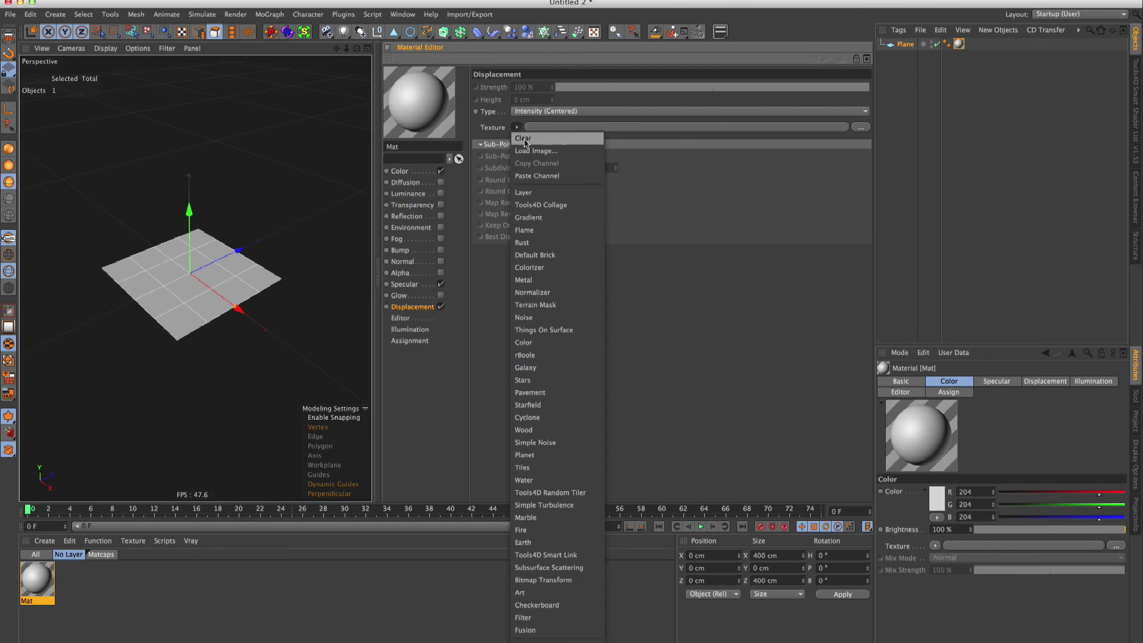
{"action": "left_click", "coordinate": [540, 205]}
{"action": "left_click", "coordinate": [556, 142]}
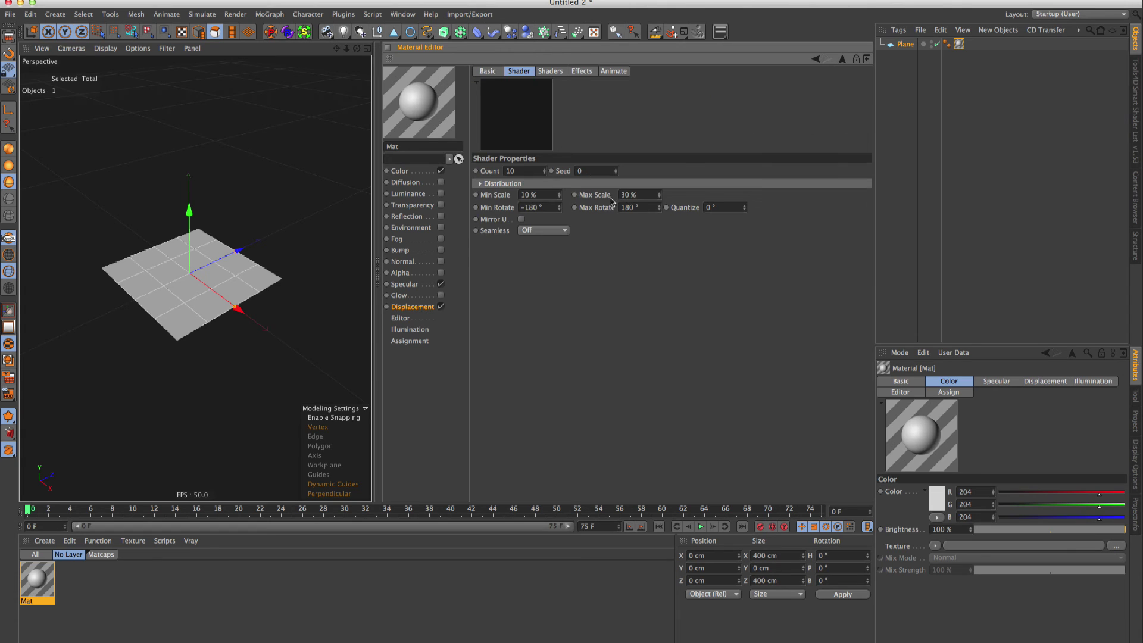
Load hills_3.tif from the Desktop as the collage shader's first brush image and inspect the bitmap
{"action": "left_click", "coordinate": [552, 72]}
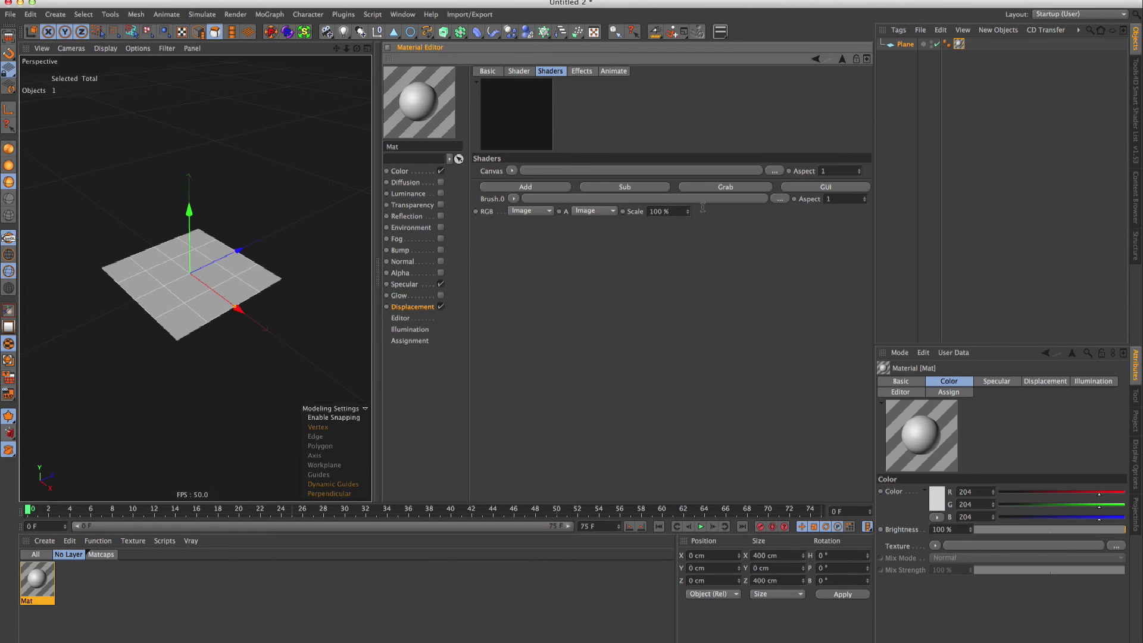
{"action": "left_click", "coordinate": [780, 199]}
{"action": "double_click", "coordinate": [477, 95]}
{"action": "left_click", "coordinate": [601, 216]}
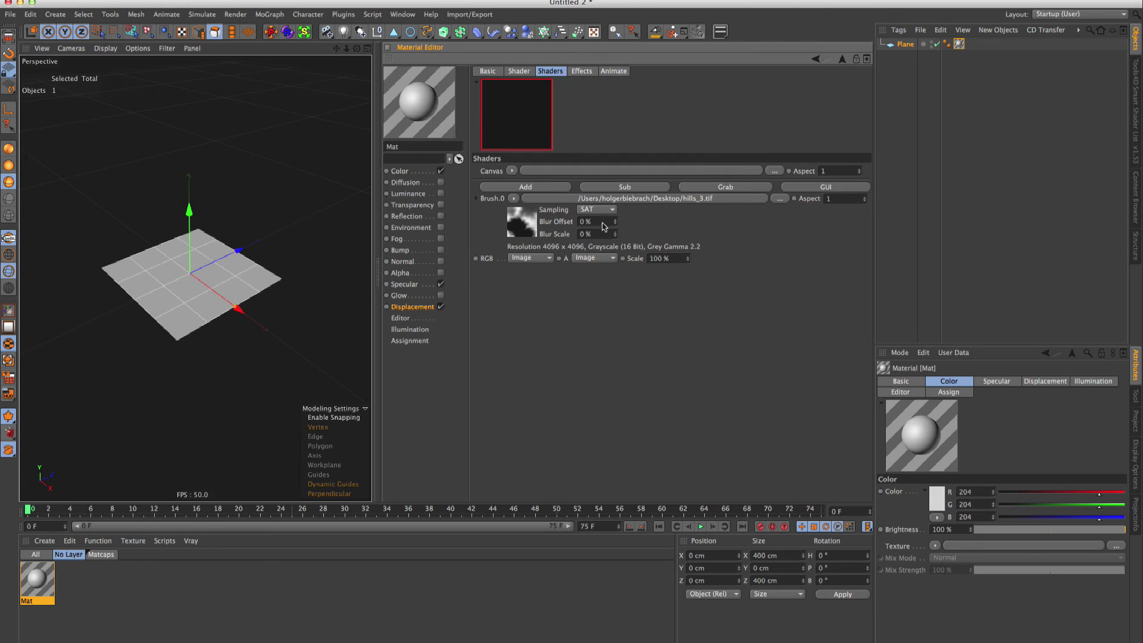
{"action": "left_click", "coordinate": [523, 232]}
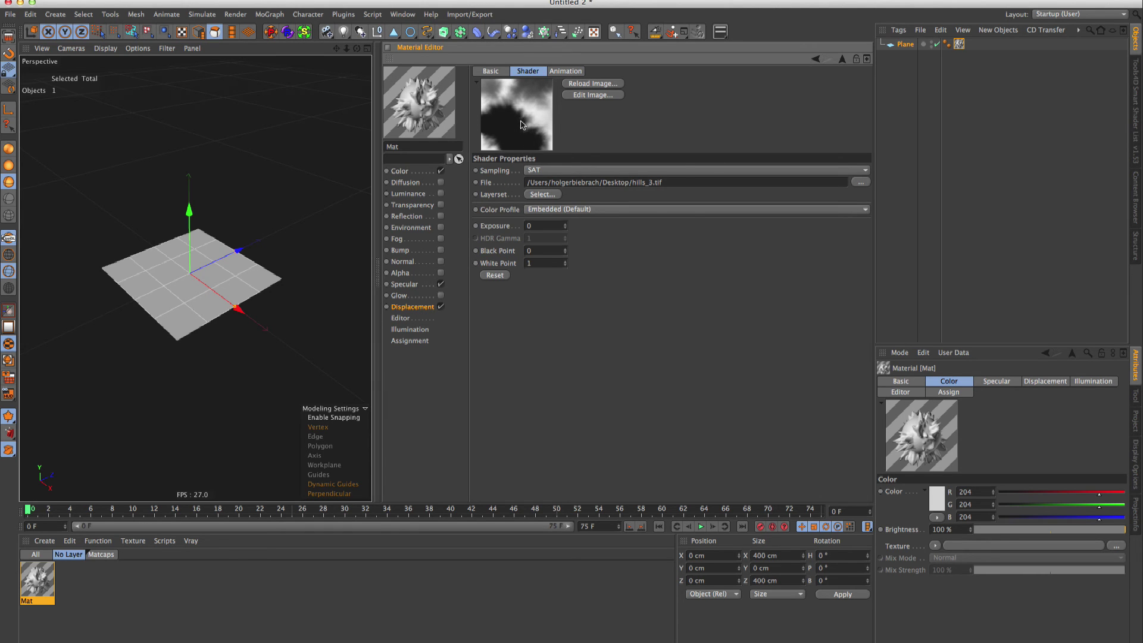
{"action": "left_click", "coordinate": [842, 60]}
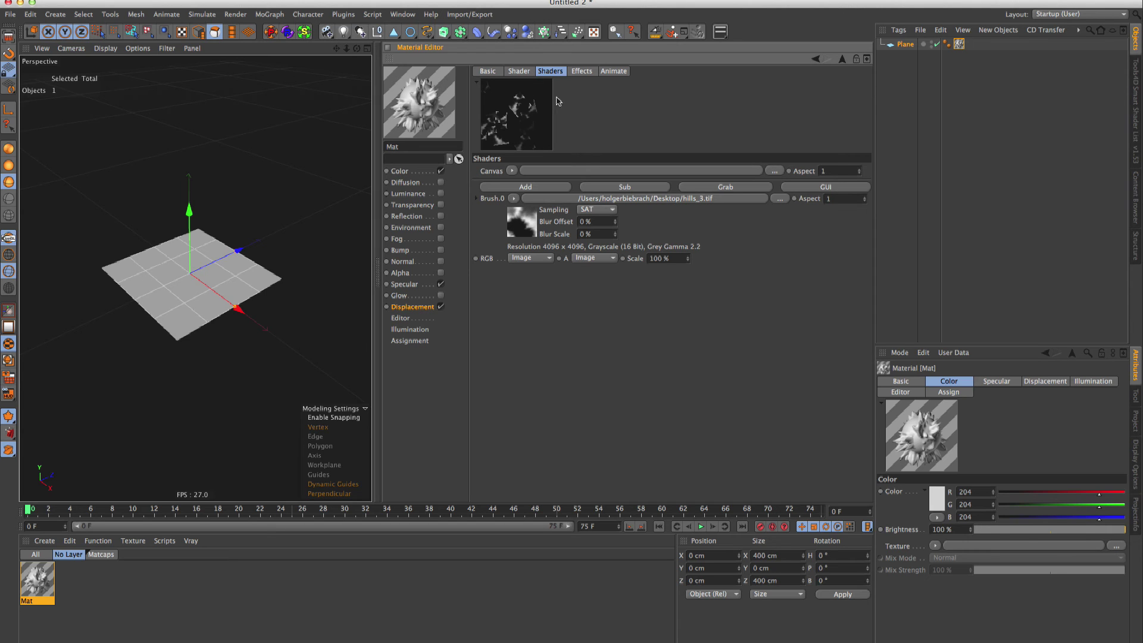
Open the collage shader's preview in a separate window docked beside the material editor
{"action": "right_click", "coordinate": [512, 108]}
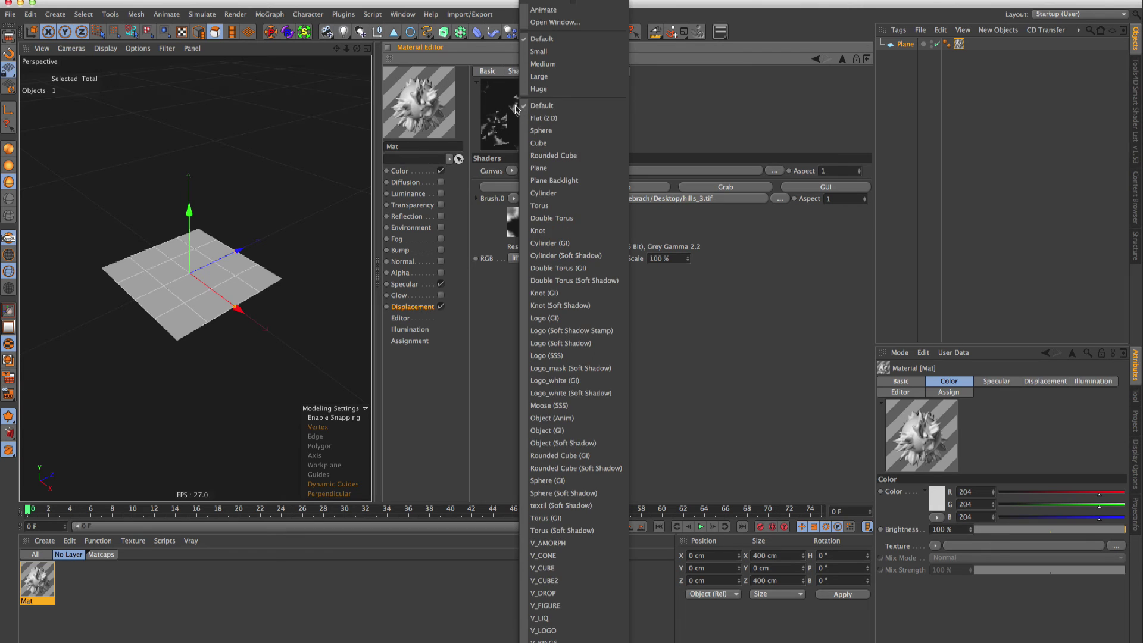
{"action": "left_click", "coordinate": [536, 39]}
{"action": "left_click", "coordinate": [533, 59]}
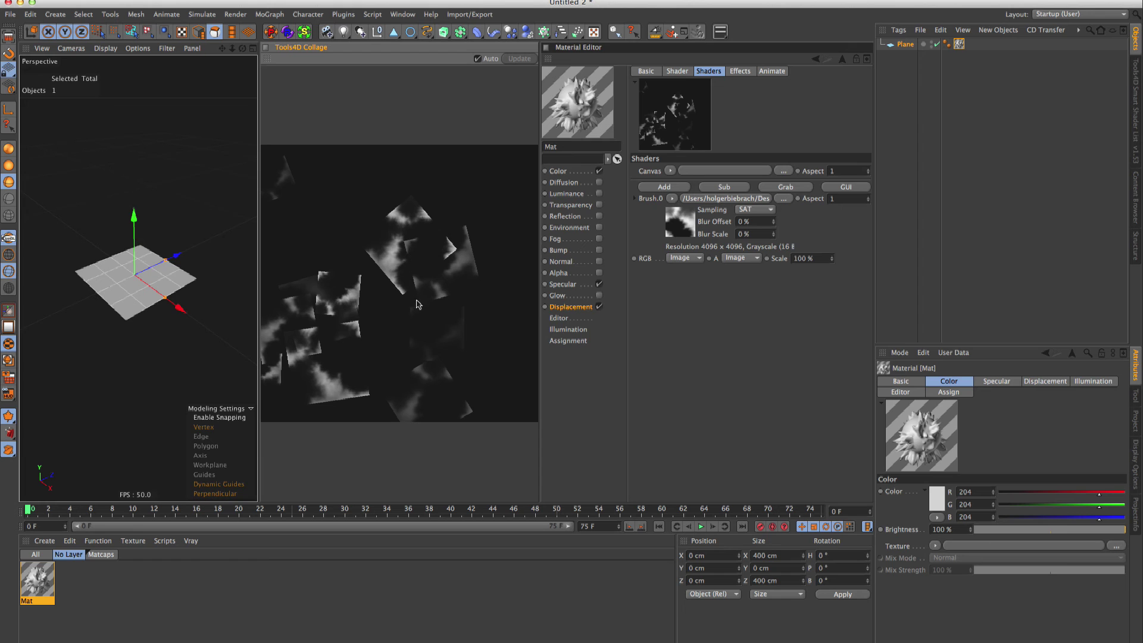
Wrap the brush bitmap in a Layer shader and add a Gradient layer above it
{"action": "left_click", "coordinate": [671, 199]}
{"action": "left_click", "coordinate": [692, 211]}
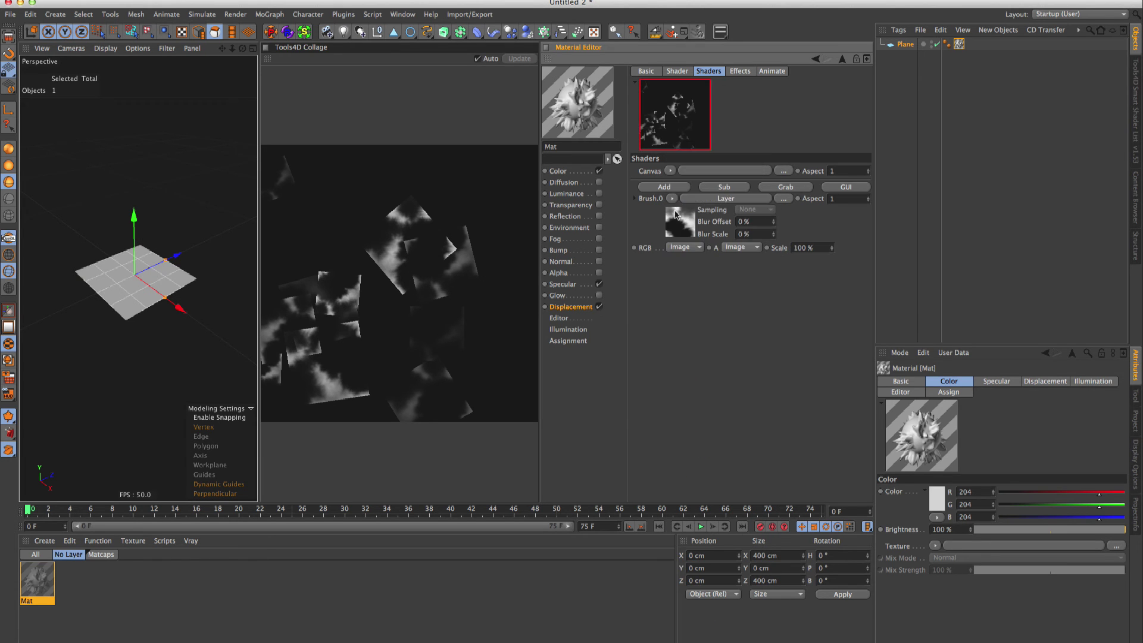
{"action": "left_click", "coordinate": [694, 182]}
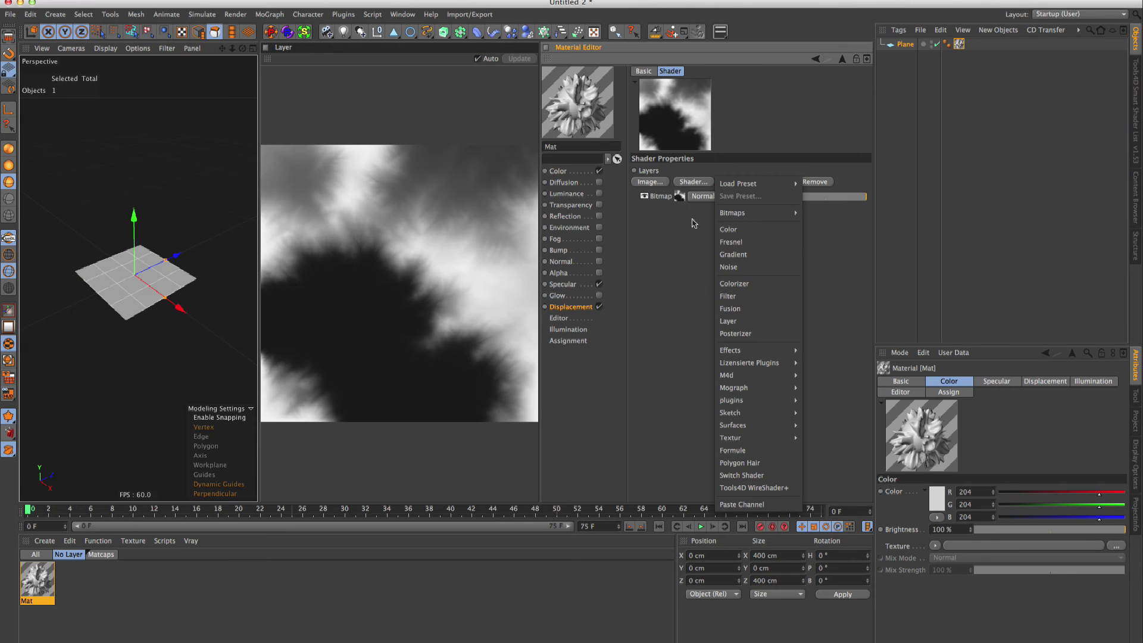
{"action": "left_click", "coordinate": [730, 256]}
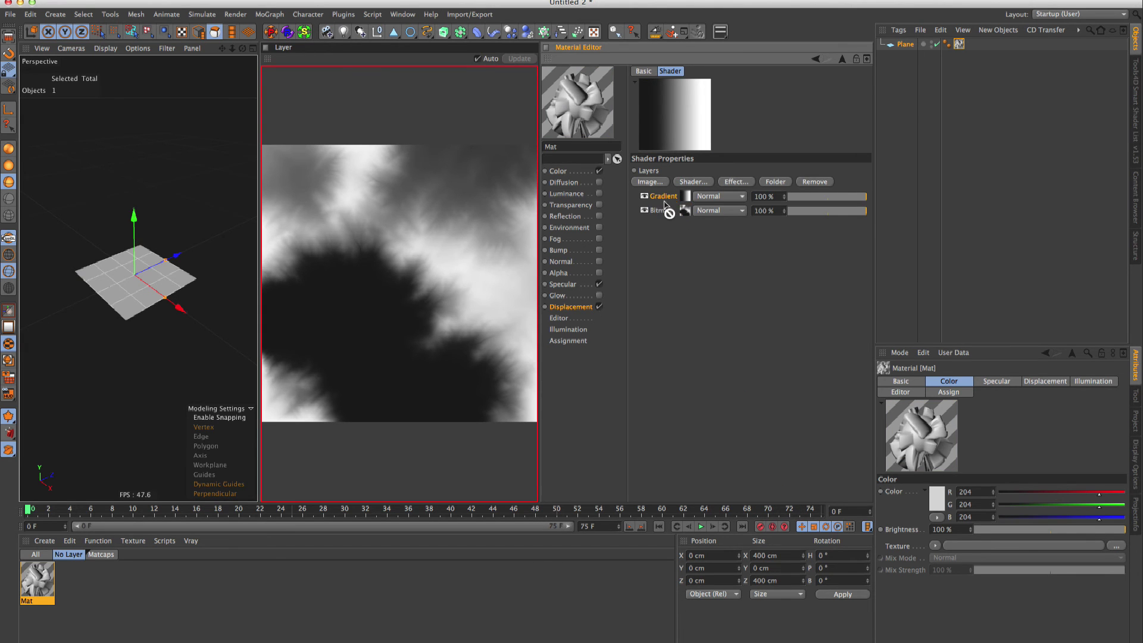
Set the Gradient layer's type to 2D - Circular
{"action": "left_click", "coordinate": [686, 197]}
{"action": "left_click", "coordinate": [701, 188]}
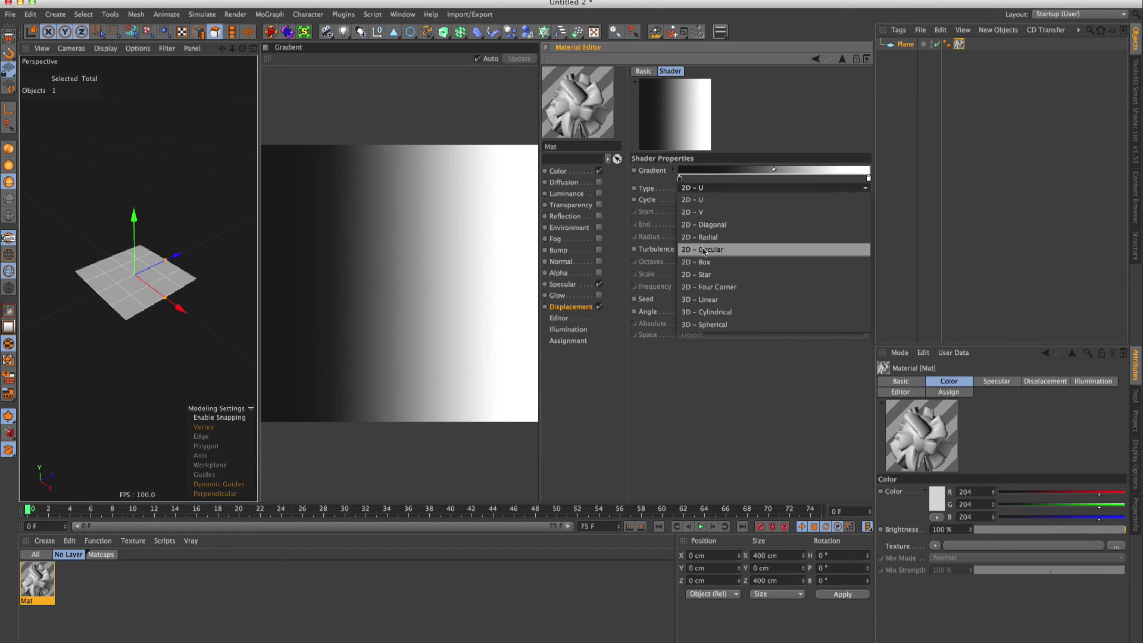
{"action": "left_click", "coordinate": [701, 250]}
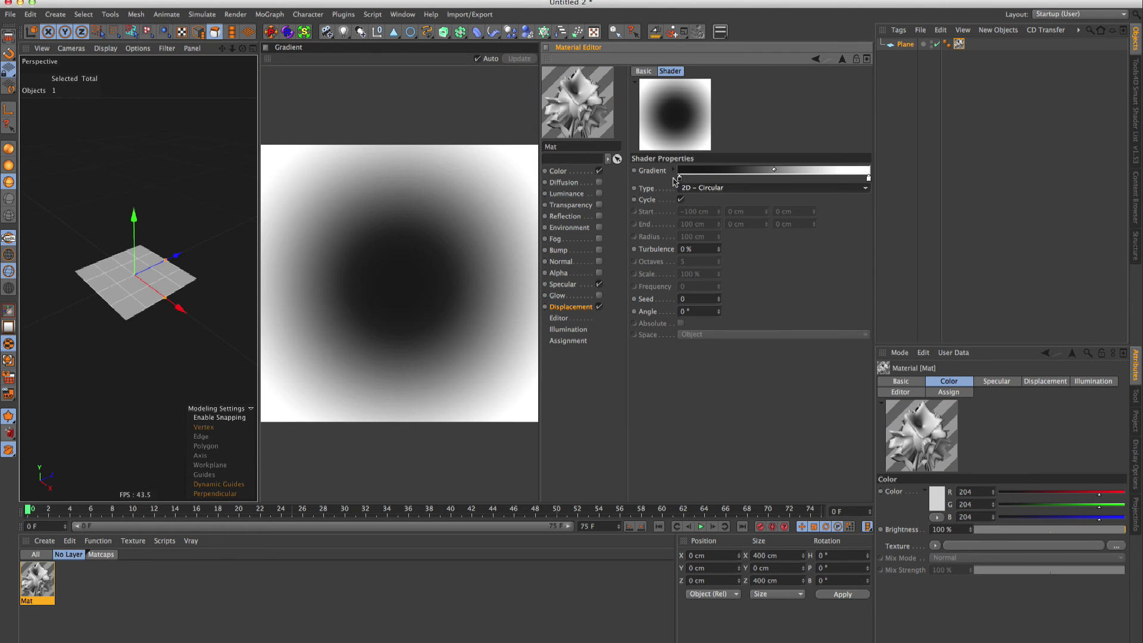
Invert the gradient to a white centre and black edge, moving both knots inward to form a soft-edged disc
{"action": "right_click", "coordinate": [692, 173]}
{"action": "left_click", "coordinate": [694, 178]}
{"action": "left_click_drag", "start_coordinate": [679, 178], "coordinate": [757, 178]}
{"action": "left_click_drag", "start_coordinate": [869, 177], "coordinate": [810, 178]}
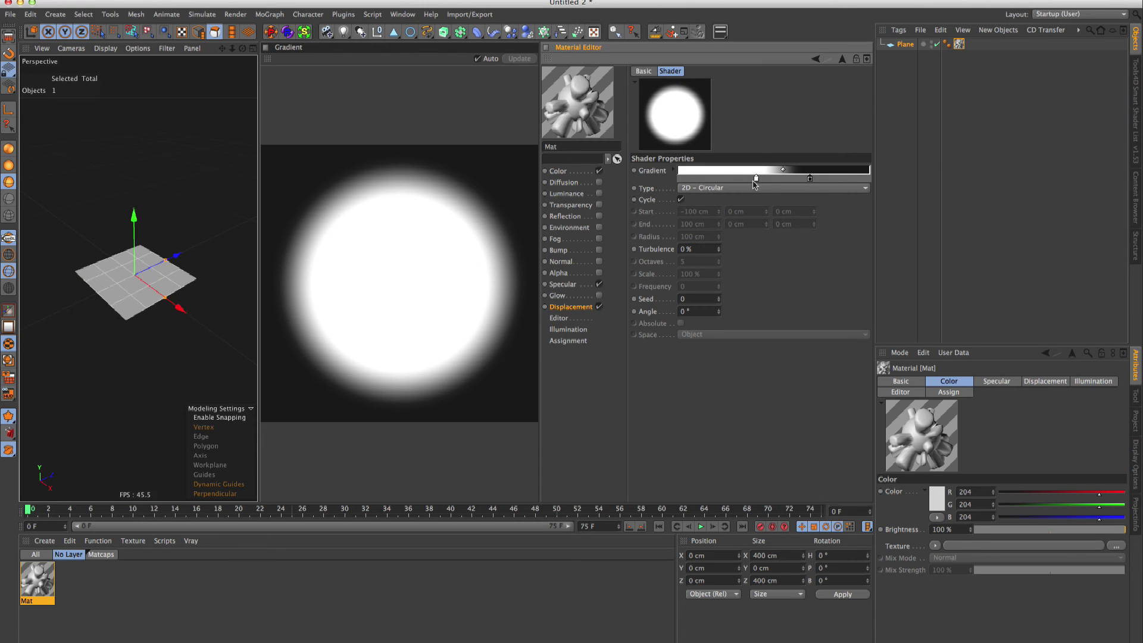
{"action": "left_click_drag", "start_coordinate": [756, 178], "coordinate": [712, 177]}
Set the gradient's turbulence to 15% to roughen the disc's edge
{"action": "left_click", "coordinate": [683, 250]}
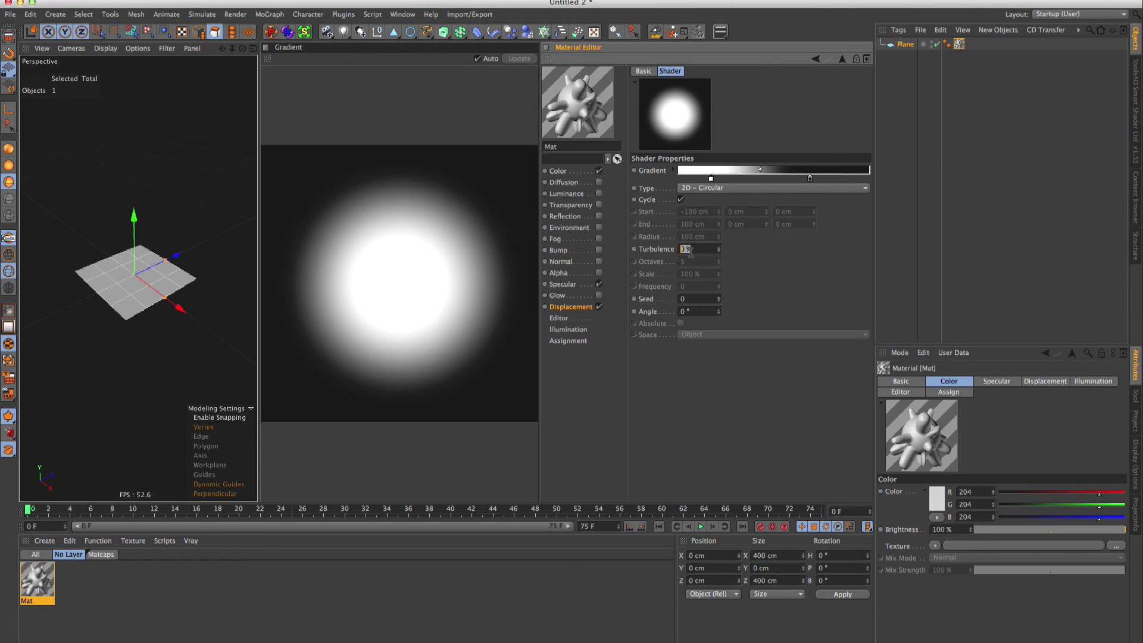
{"action": "type", "text": "15"}
{"action": "key", "text": "Return"}
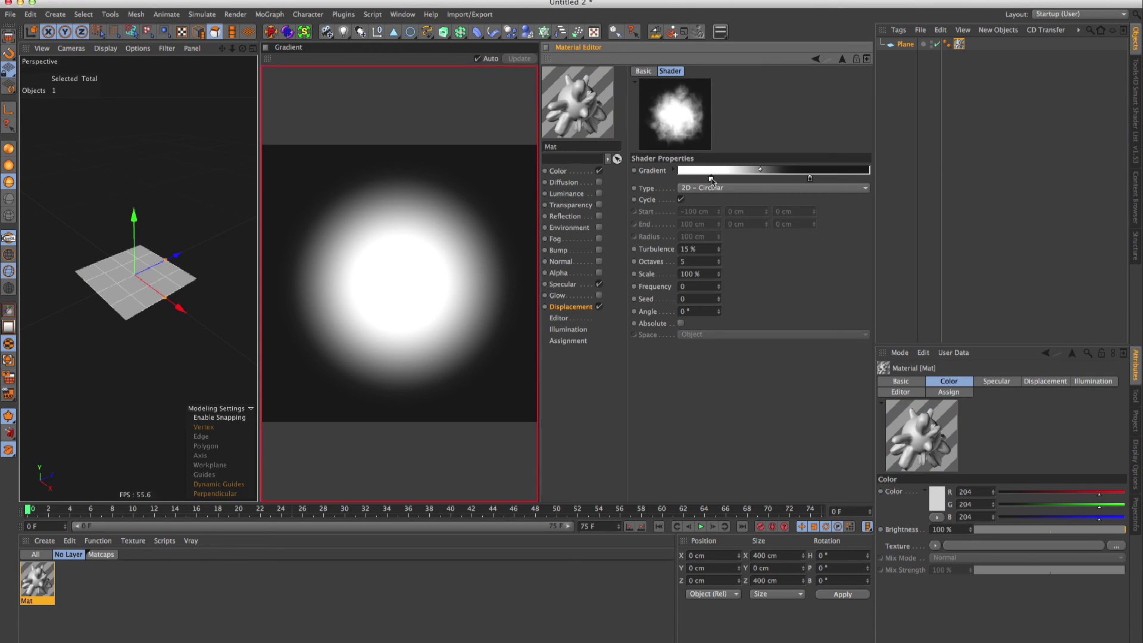
Place the Gradient layer beneath the Bitmap layer and set its blend mode to Layer Mask
{"action": "left_click", "coordinate": [841, 59]}
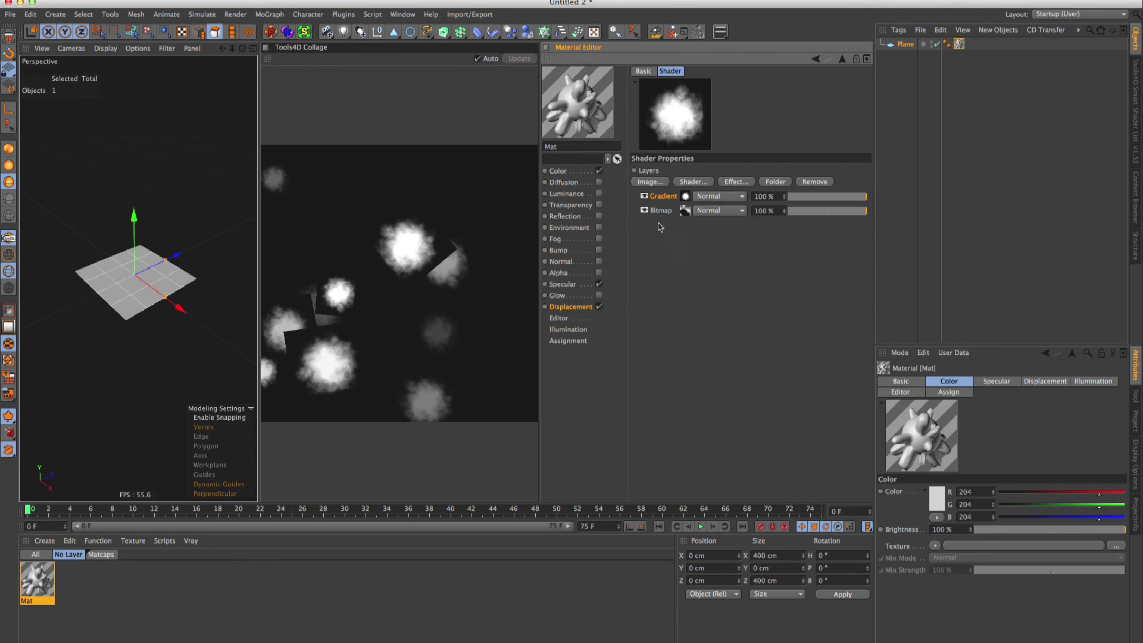
{"action": "left_click_drag", "start_coordinate": [660, 199], "coordinate": [667, 219]}
{"action": "left_click", "coordinate": [720, 210]}
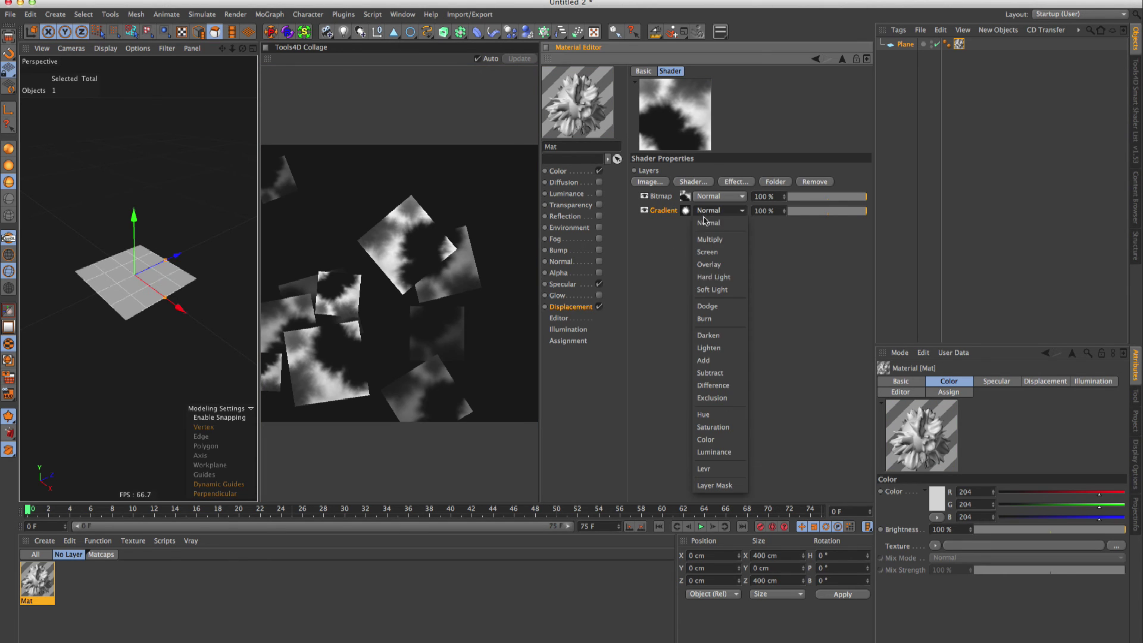
{"action": "left_click", "coordinate": [740, 485]}
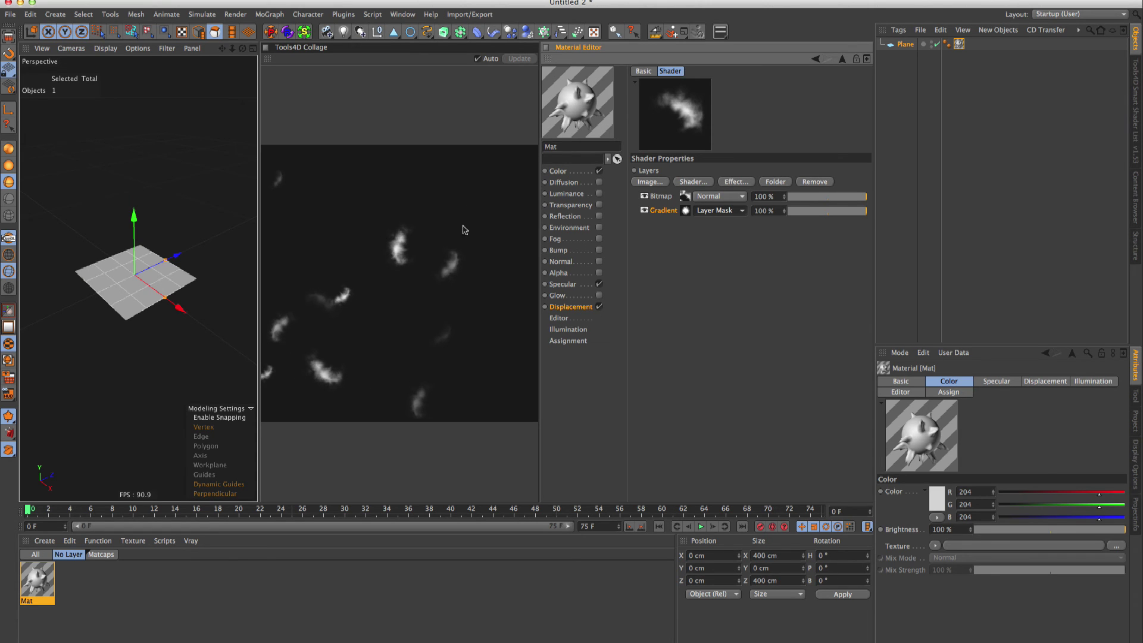
Set the collage shader's minimum scale to 50% and maximum scale to 80%
{"action": "left_click", "coordinate": [842, 58]}
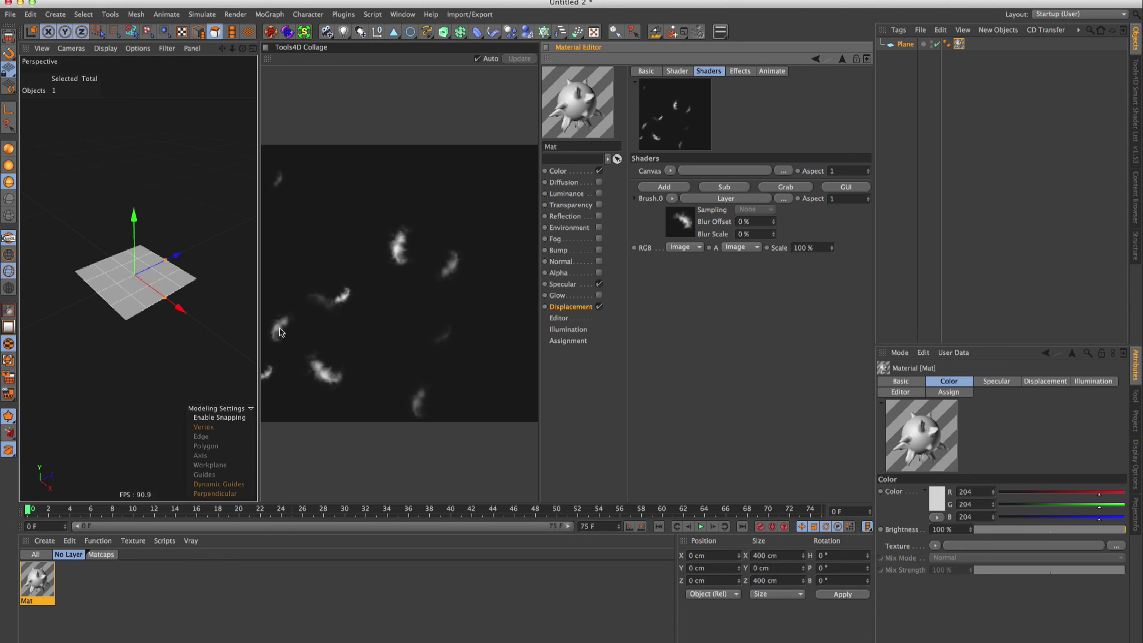
{"action": "left_click", "coordinate": [676, 71]}
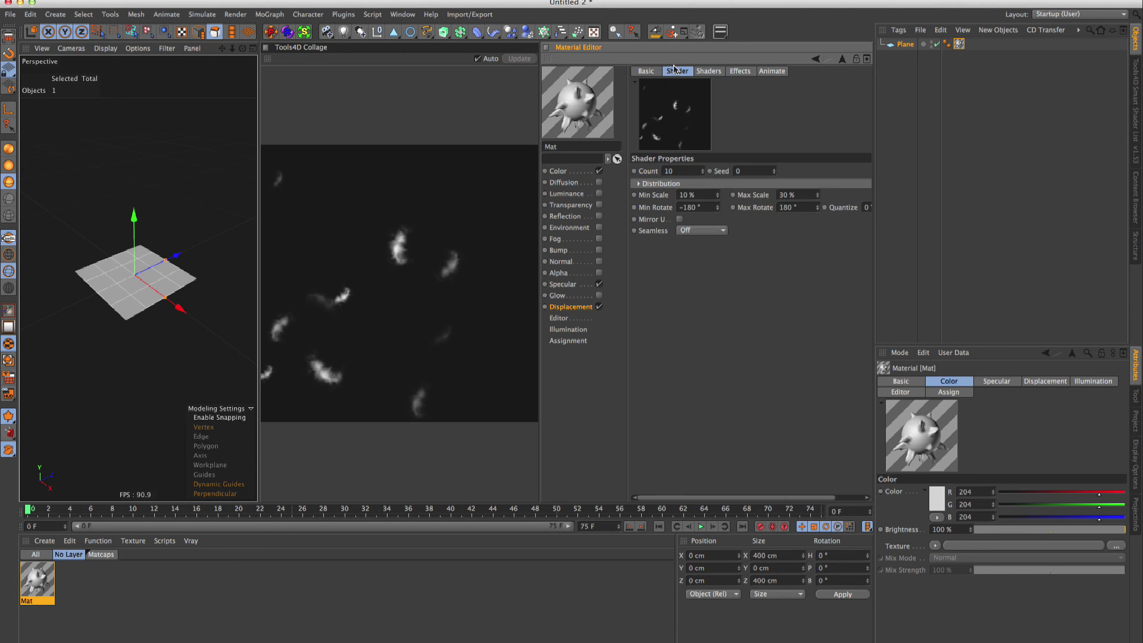
{"action": "double_click", "coordinate": [701, 195]}
{"action": "type", "text": "50"}
{"action": "double_click", "coordinate": [794, 194]}
{"action": "type", "text": "60"}
{"action": "key", "text": "Return"}
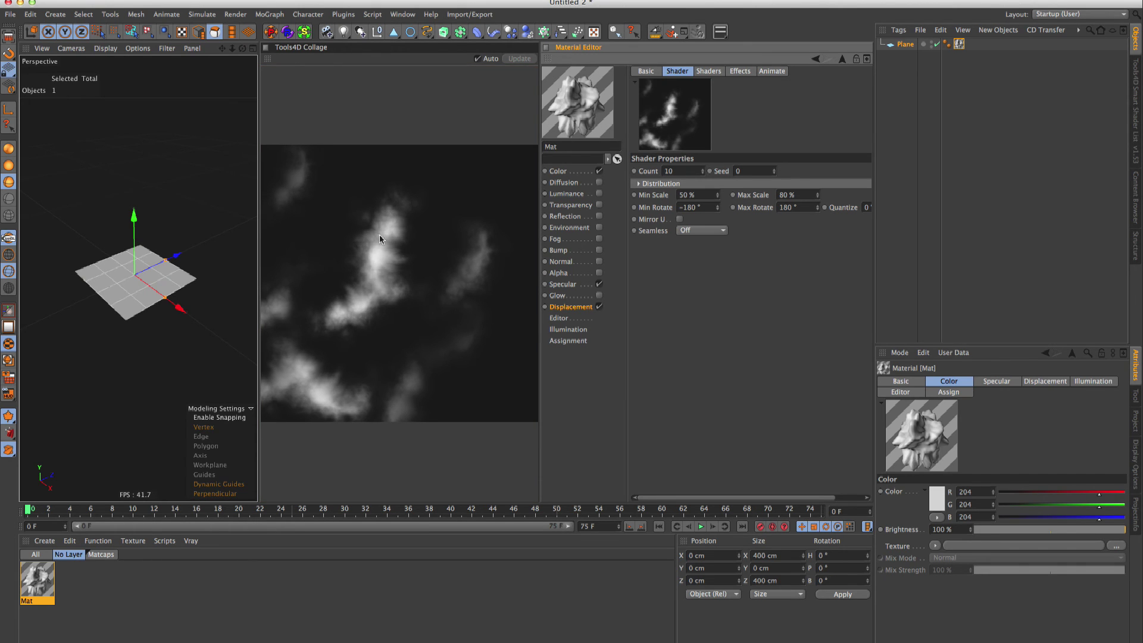
Disable the Darken and Blur effects of the collage shader and check its brush settings
{"action": "left_click", "coordinate": [738, 72]}
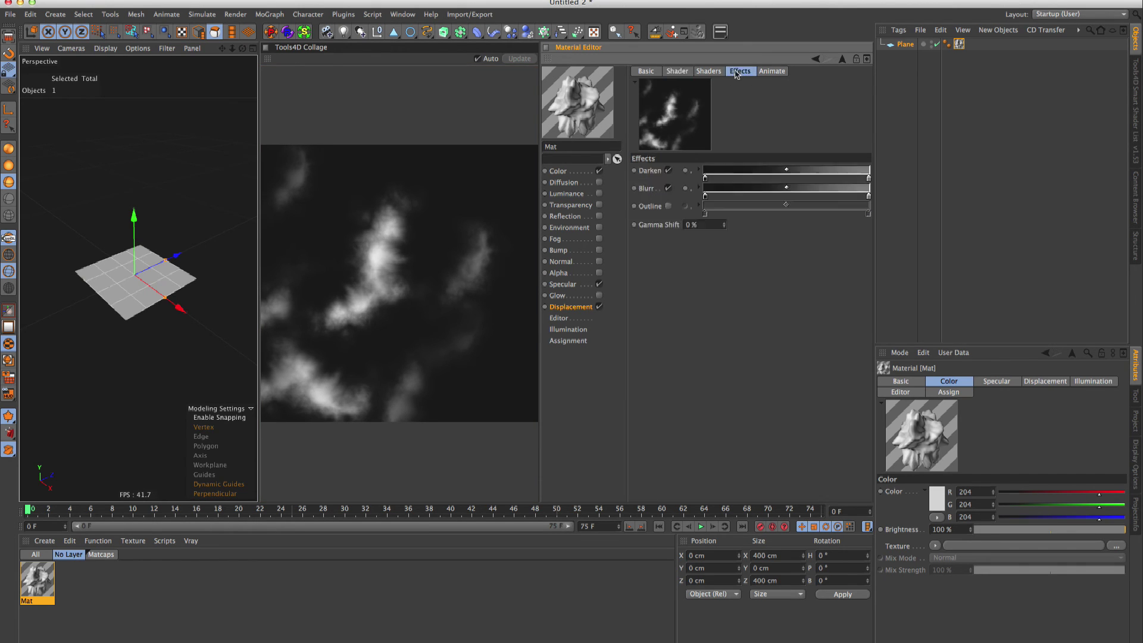
{"action": "left_click", "coordinate": [668, 189]}
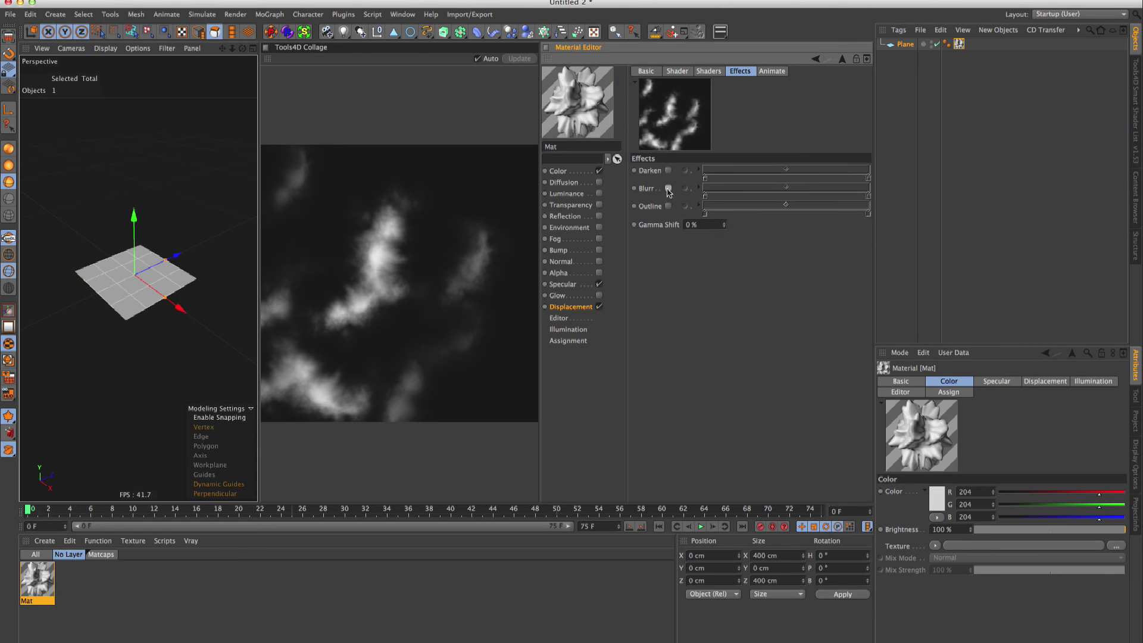
{"action": "left_click", "coordinate": [707, 71]}
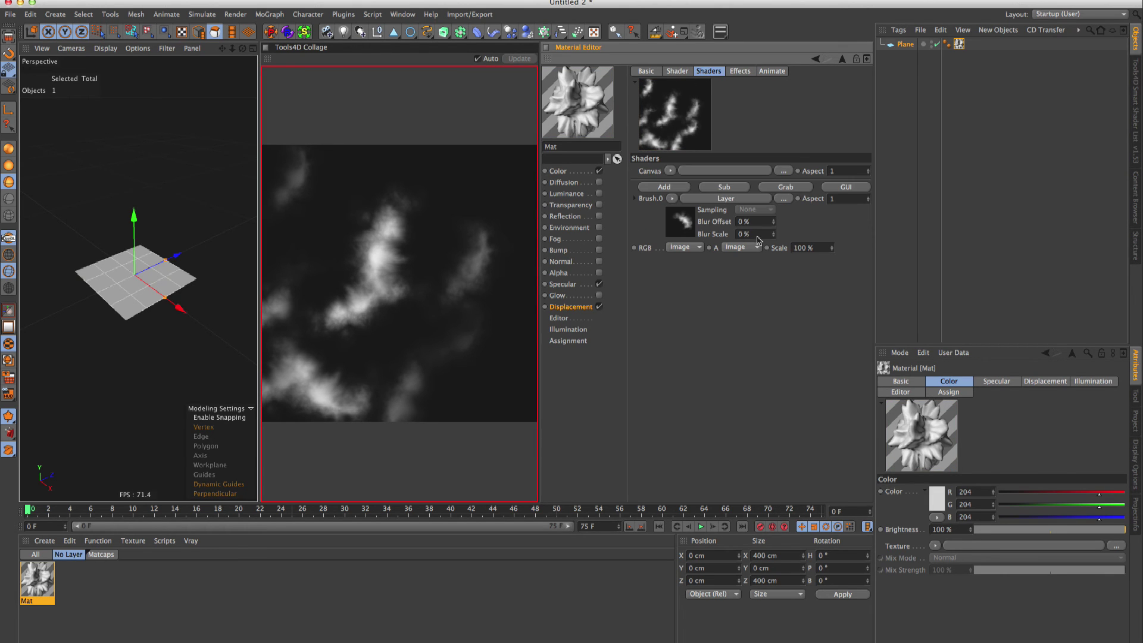
Set the collage shader's count to 50
{"action": "left_click", "coordinate": [680, 72]}
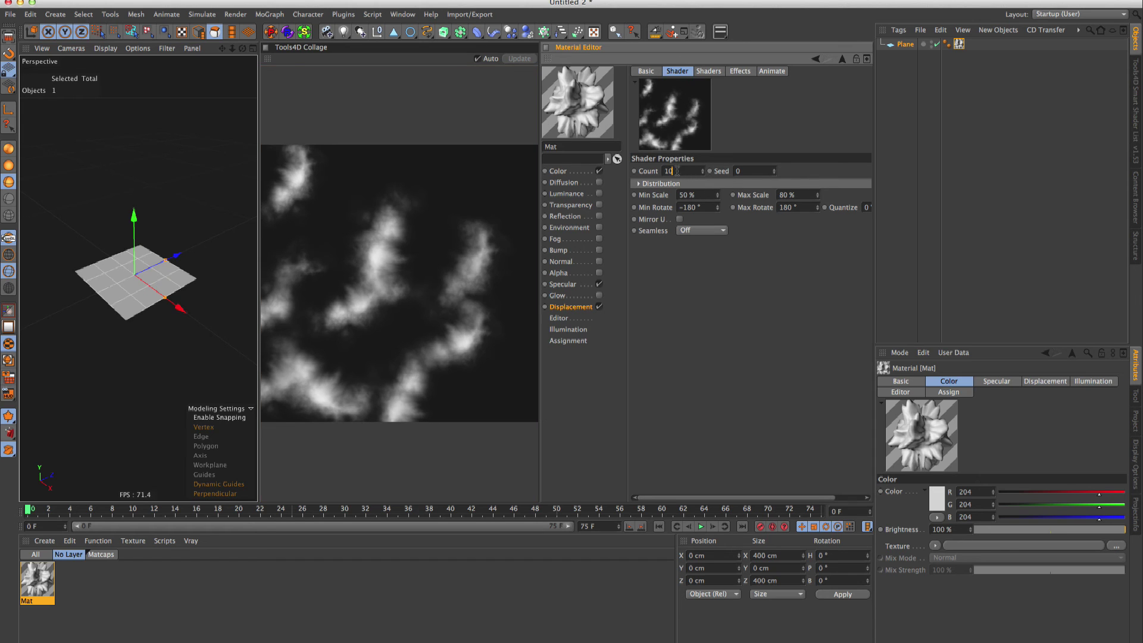
{"action": "left_click_drag", "start_coordinate": [675, 171], "coordinate": [643, 180]}
{"action": "type", "text": "50"}
{"action": "key", "text": "Return"}
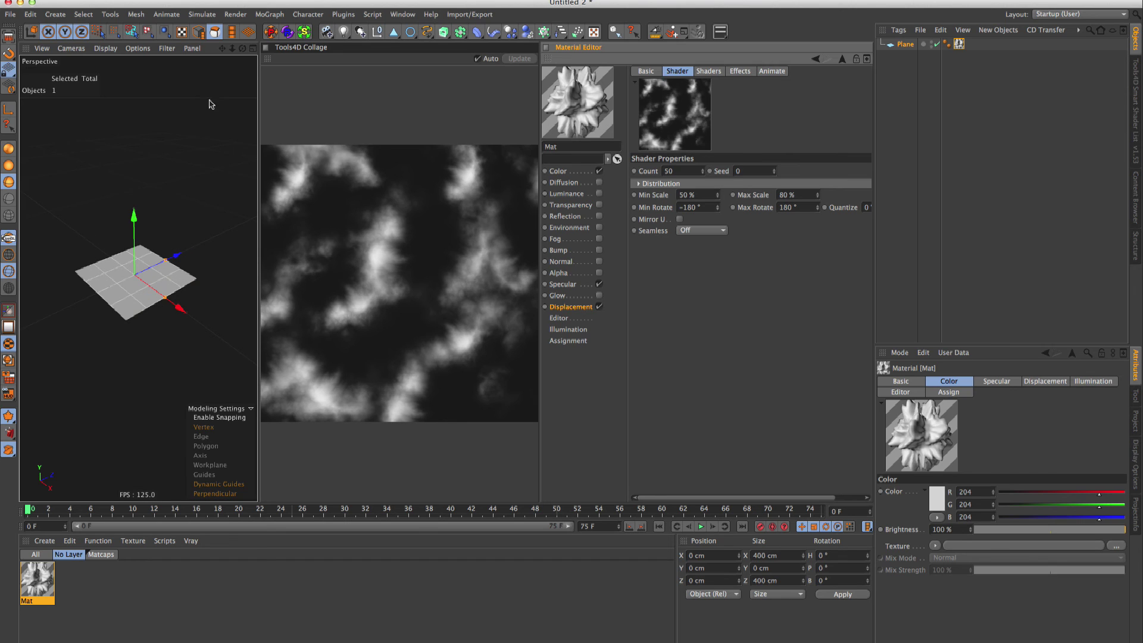
Make the collage seamless and enable Mirror U for the brushes
{"action": "left_click", "coordinate": [685, 231]}
{"action": "left_click", "coordinate": [685, 256]}
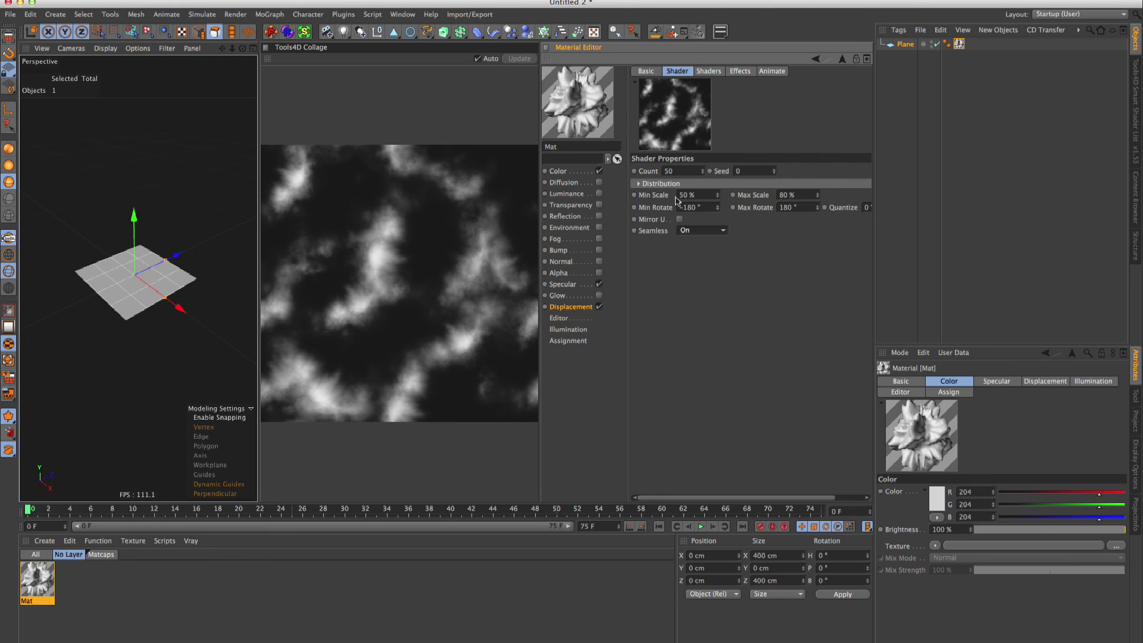
{"action": "left_click", "coordinate": [680, 220]}
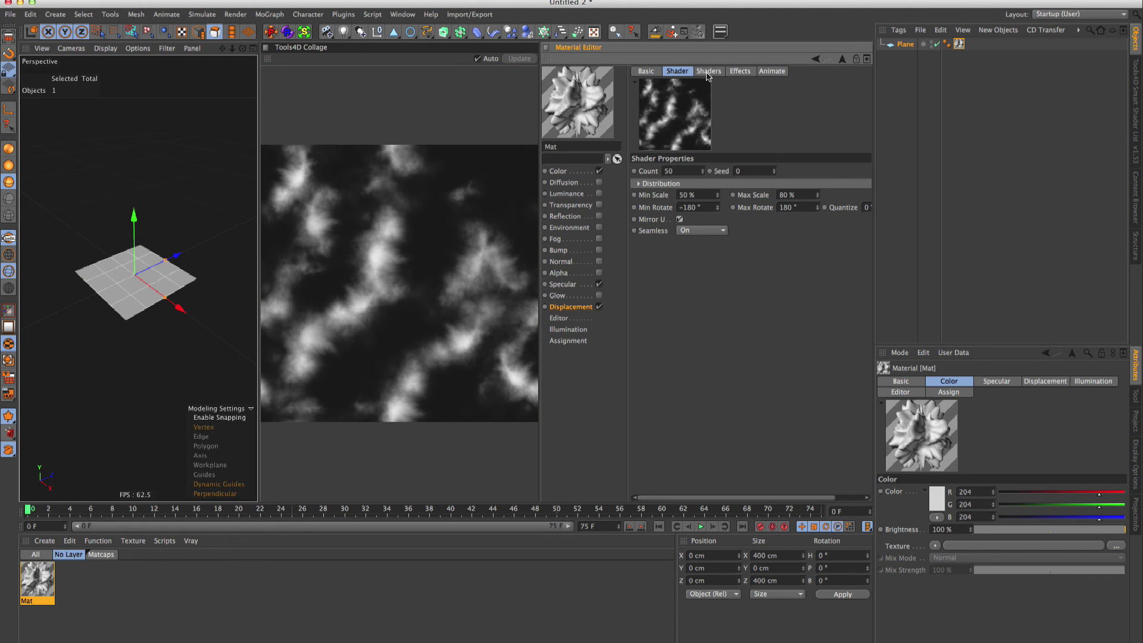
Enable Sub-Polygon Displacement in the material's Displacement channel and set the subdivision level to 6
{"action": "left_click", "coordinate": [571, 308]}
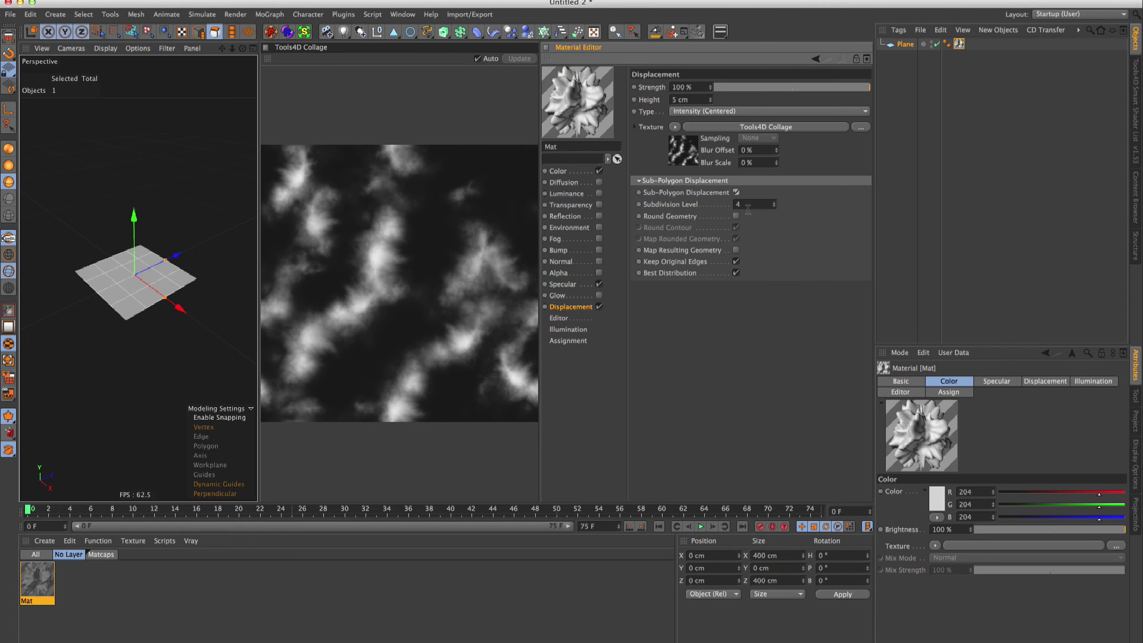
{"action": "left_click_drag", "start_coordinate": [748, 208], "coordinate": [732, 206]}
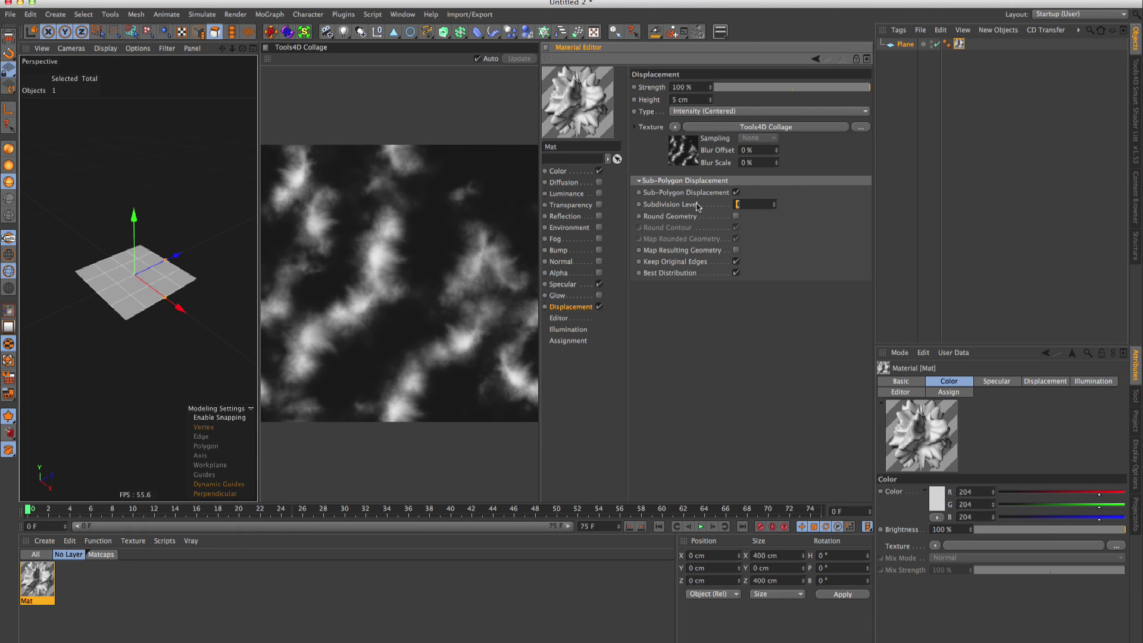
{"action": "type", "text": "6"}
{"action": "key", "text": "Return"}
Enlarge the perspective view and render the plane to check the sub-polygon displacement
{"action": "middle_click", "coordinate": [198, 301]}
{"action": "right_click_drag", "start_coordinate": [485, 312], "coordinate": [497, 316], "text": "alt"}
{"action": "middle_click_drag", "start_coordinate": [498, 317], "coordinate": [465, 313], "text": "alt"}
{"action": "right_click_drag", "start_coordinate": [465, 313], "coordinate": [513, 294], "text": "alt"}
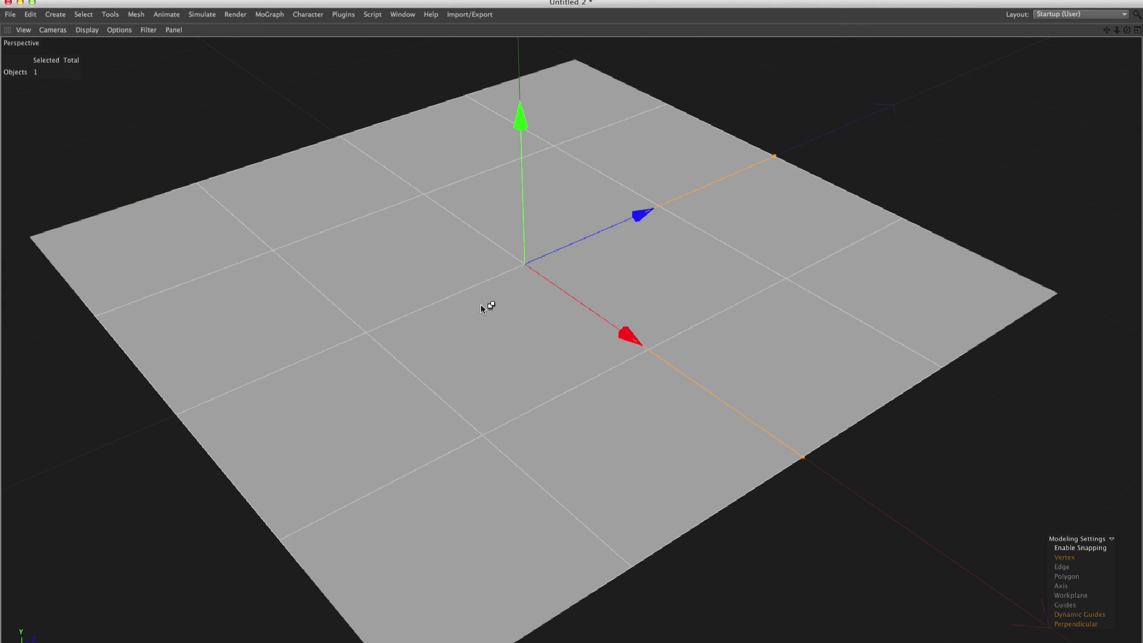
{"action": "key", "text": "super+r"}
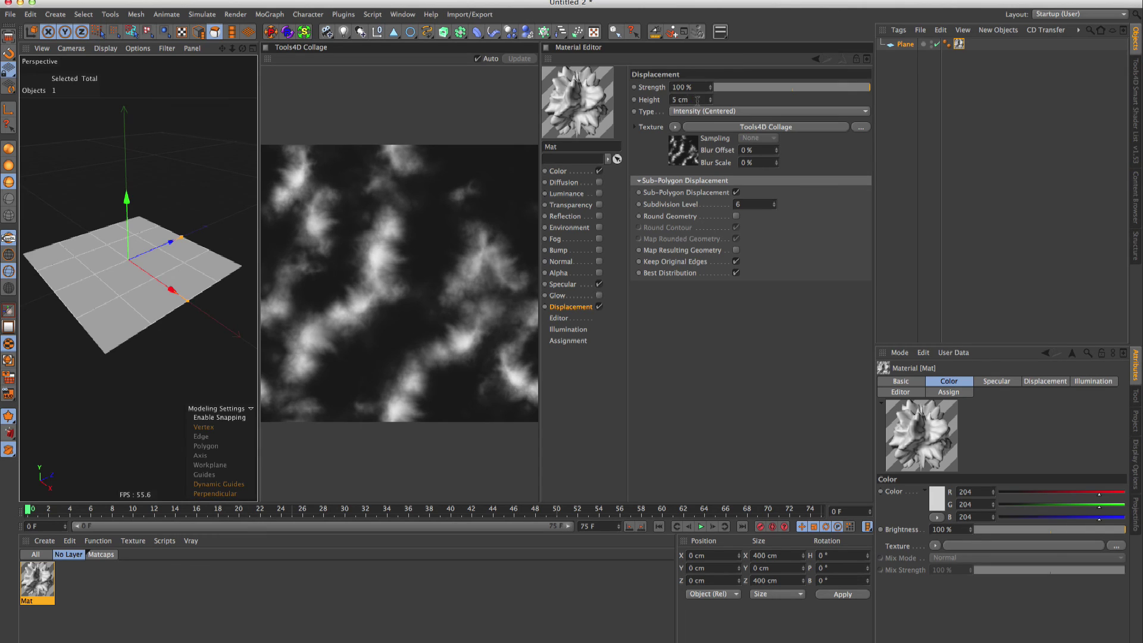
Set the displacement height to 10 cm and the displacement type to Intensity
{"action": "left_click", "coordinate": [697, 100]}
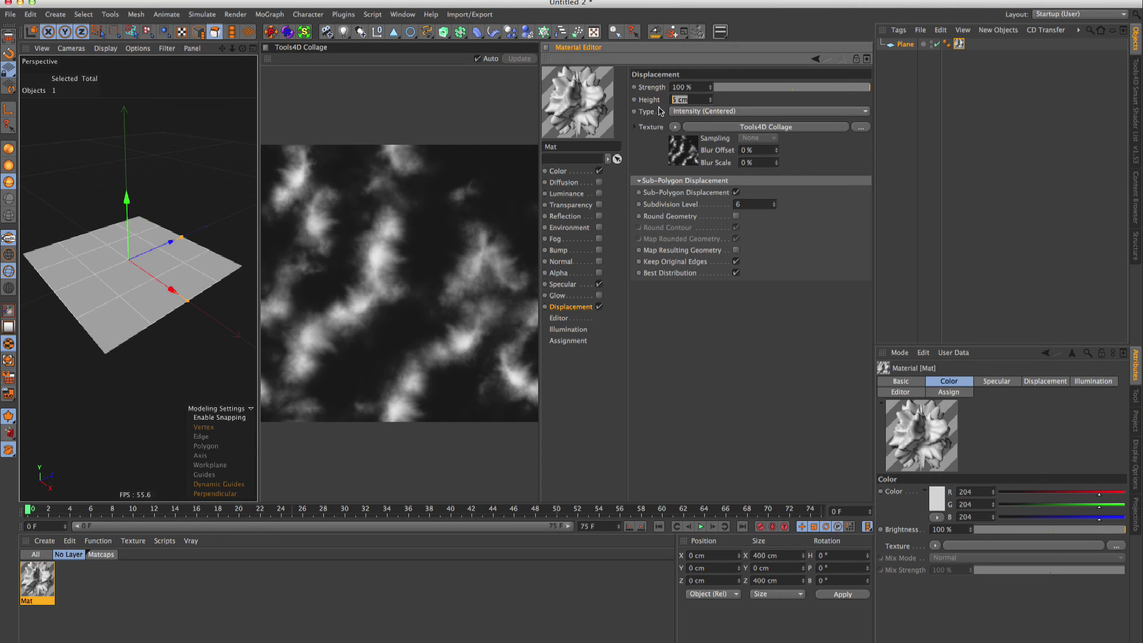
{"action": "type", "text": "10"}
{"action": "key", "text": "Return"}
{"action": "left_click", "coordinate": [689, 113]}
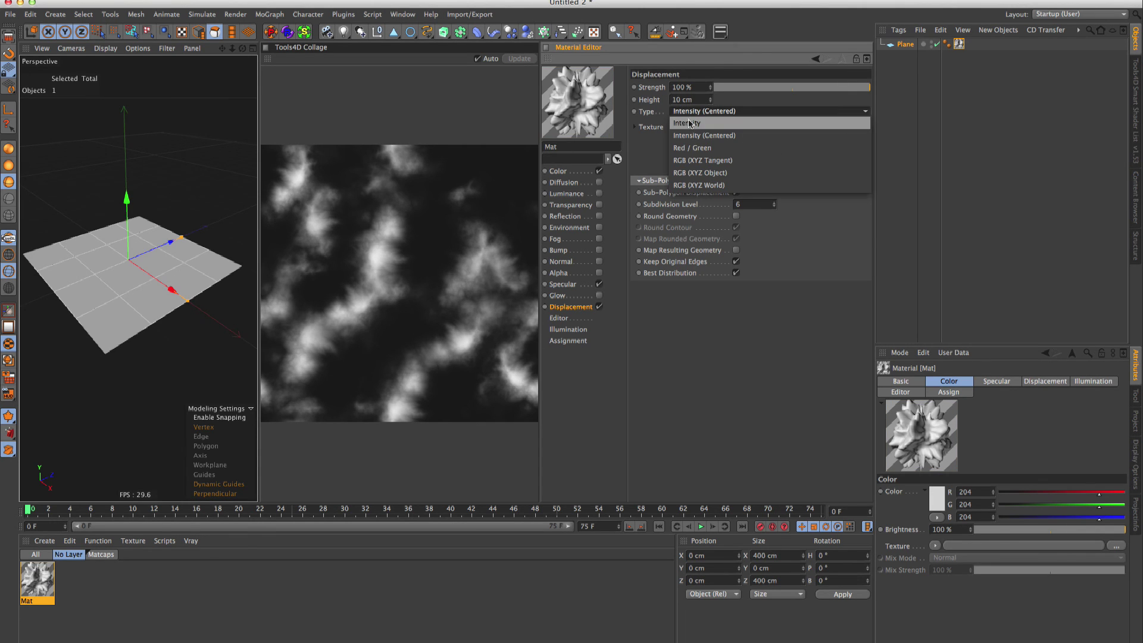
{"action": "left_click", "coordinate": [691, 123]}
{"action": "middle_click", "coordinate": [179, 319]}
{"action": "left_click_drag", "start_coordinate": [324, 325], "coordinate": [336, 299], "text": "alt"}
{"action": "right_click_drag", "start_coordinate": [390, 266], "coordinate": [492, 270], "text": "alt"}
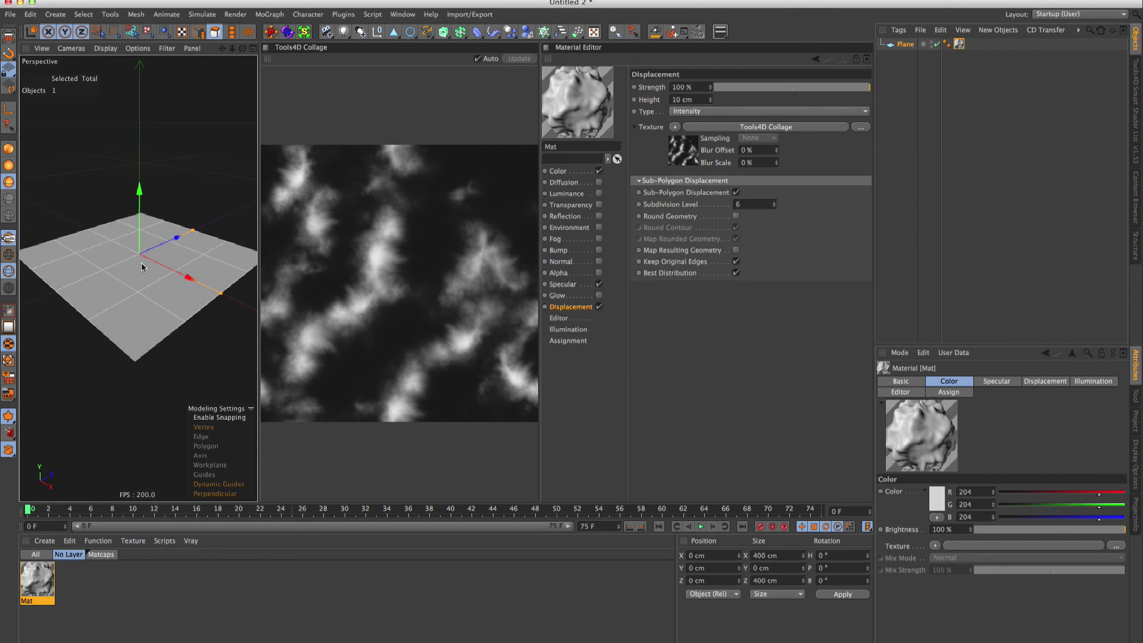
{"action": "scroll", "coordinate": [137, 261], "scroll_direction": "up", "scroll_amount": 3}
{"action": "scroll", "coordinate": [137, 271], "scroll_direction": "up", "scroll_amount": 2}
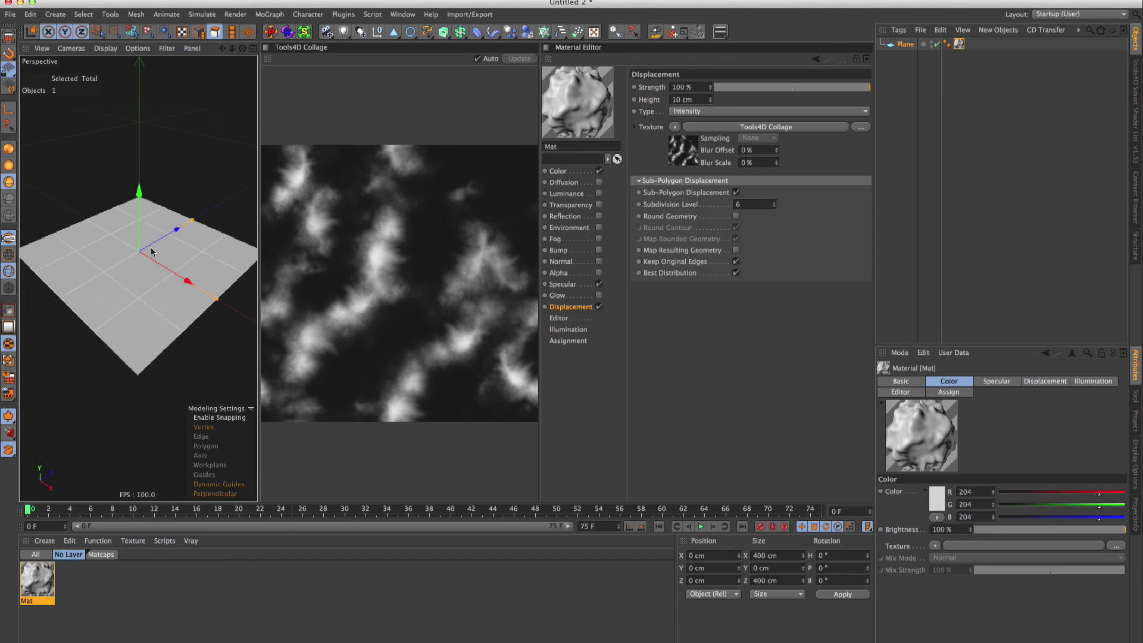
{"action": "left_click", "coordinate": [549, 3]}
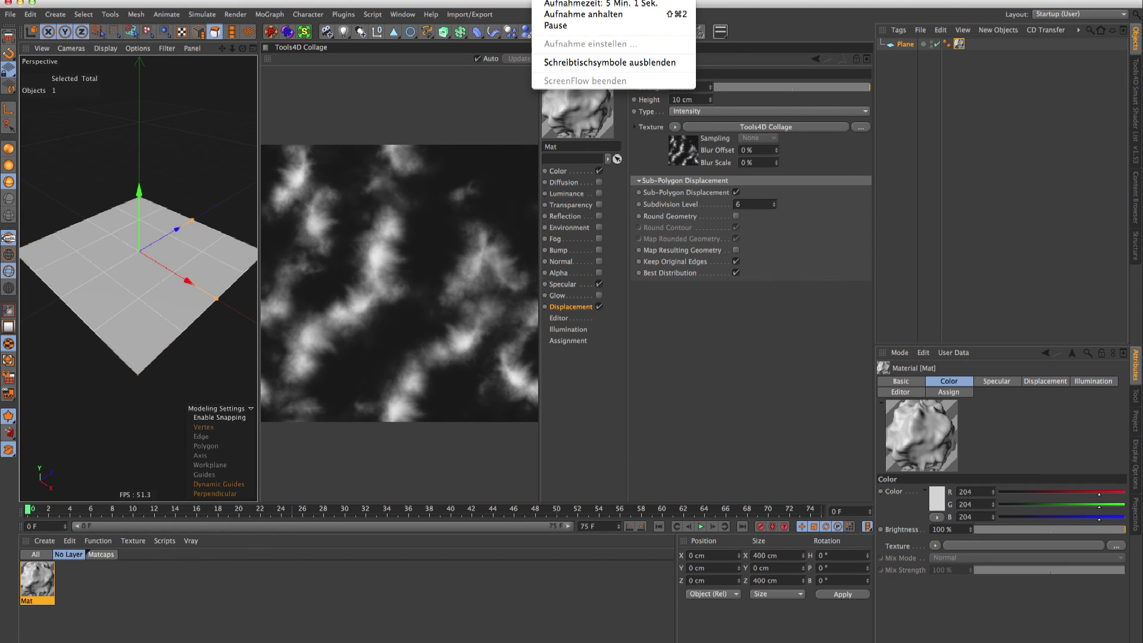
{"action": "left_click", "coordinate": [550, 14]}
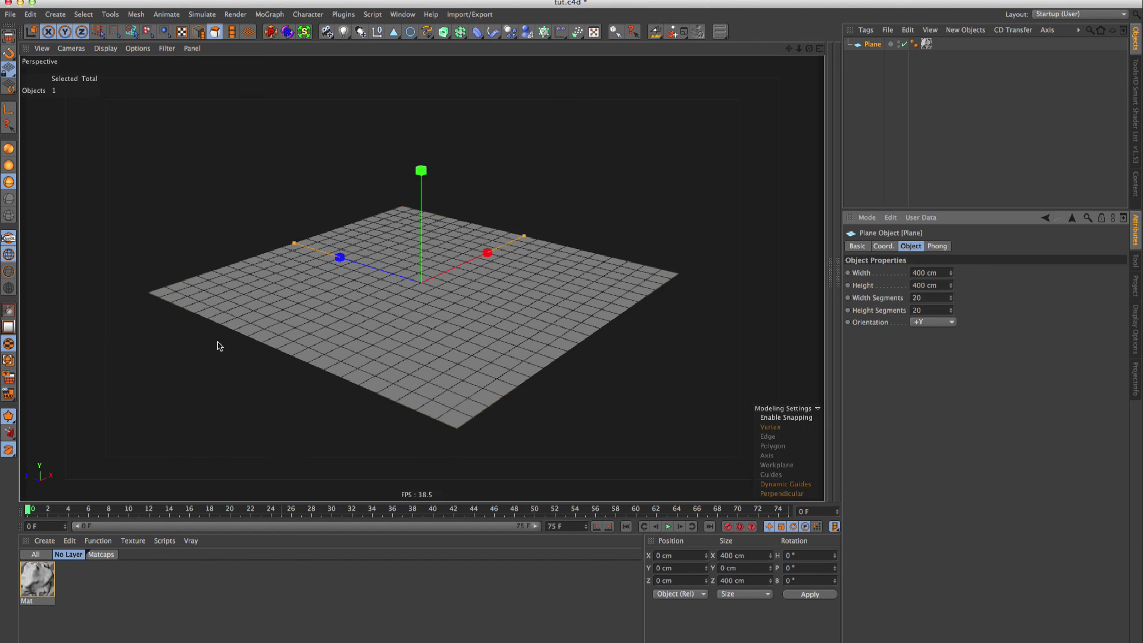
Duplicate the plane 400 cm along the Z axis and render both tiles to check the seam between them
{"action": "key", "text": "e"}
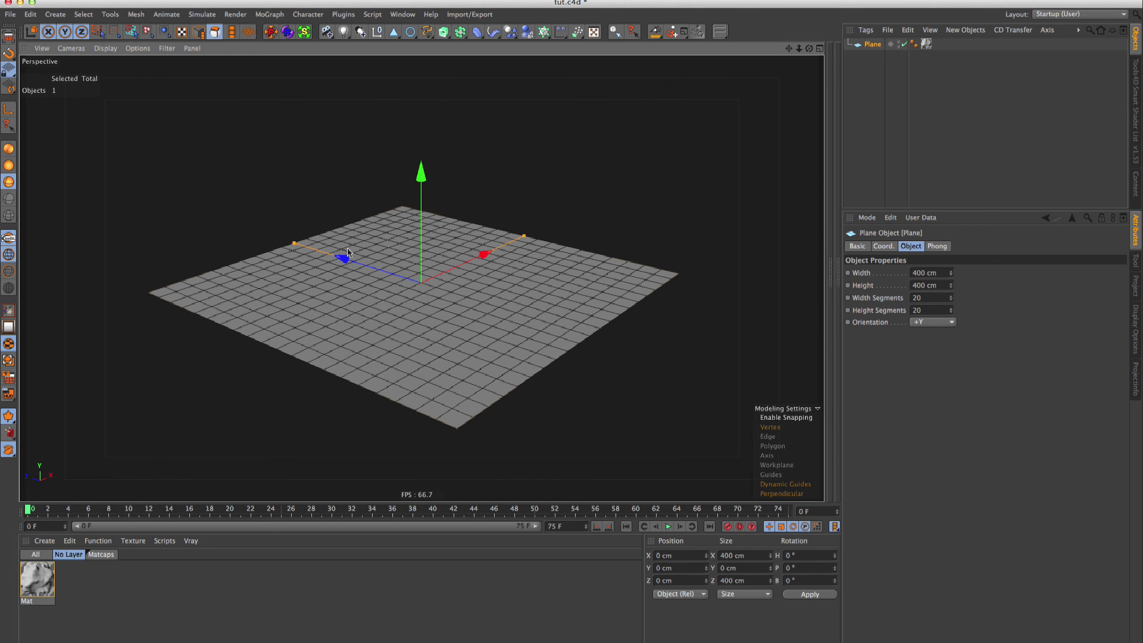
{"action": "middle_click_drag", "start_coordinate": [322, 287], "coordinate": [368, 311], "text": "alt"}
{"action": "left_click_drag", "start_coordinate": [368, 312], "coordinate": [172, 205], "text": "ctrl"}
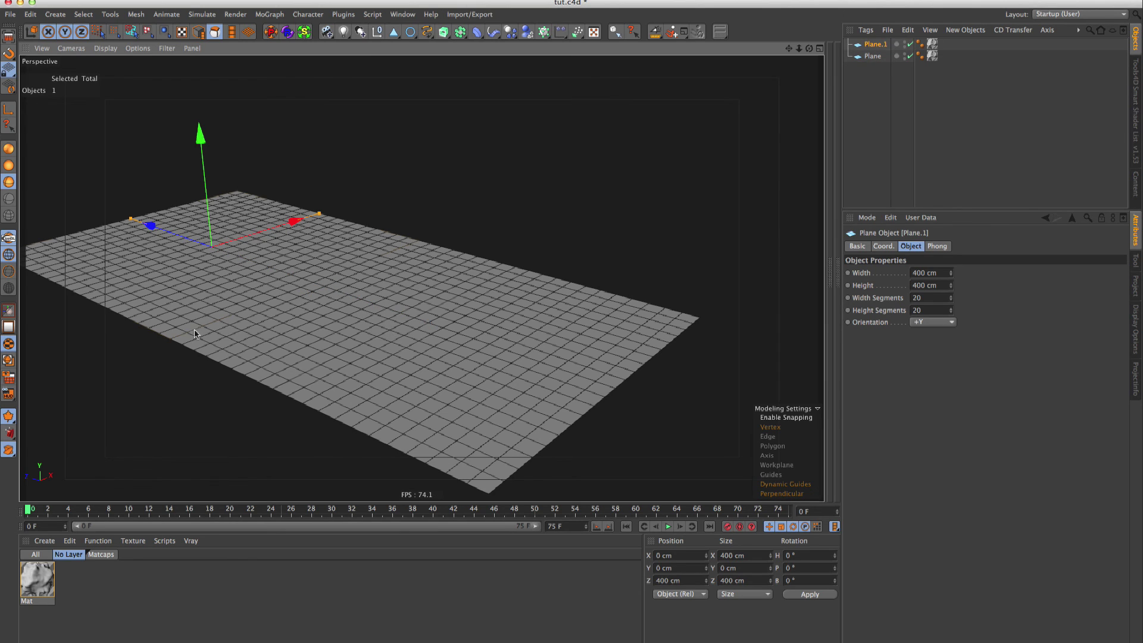
{"action": "middle_click_drag", "start_coordinate": [196, 335], "coordinate": [300, 329], "text": "alt"}
{"action": "right_click_drag", "start_coordinate": [308, 328], "coordinate": [439, 341], "text": "alt"}
{"action": "middle_click_drag", "start_coordinate": [440, 342], "coordinate": [373, 314], "text": "alt"}
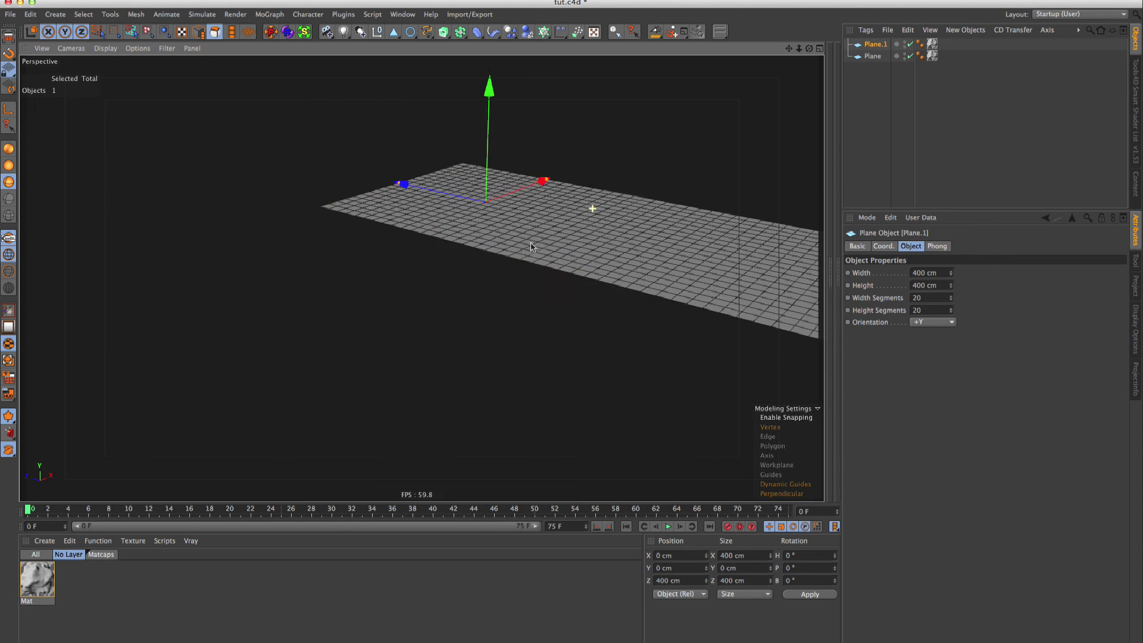
Delete the duplicated plane so only the original tile is left
{"action": "left_click_drag", "start_coordinate": [592, 204], "coordinate": [486, 241], "text": "alt"}
{"action": "key", "text": "h"}
{"action": "key", "text": "Delete"}
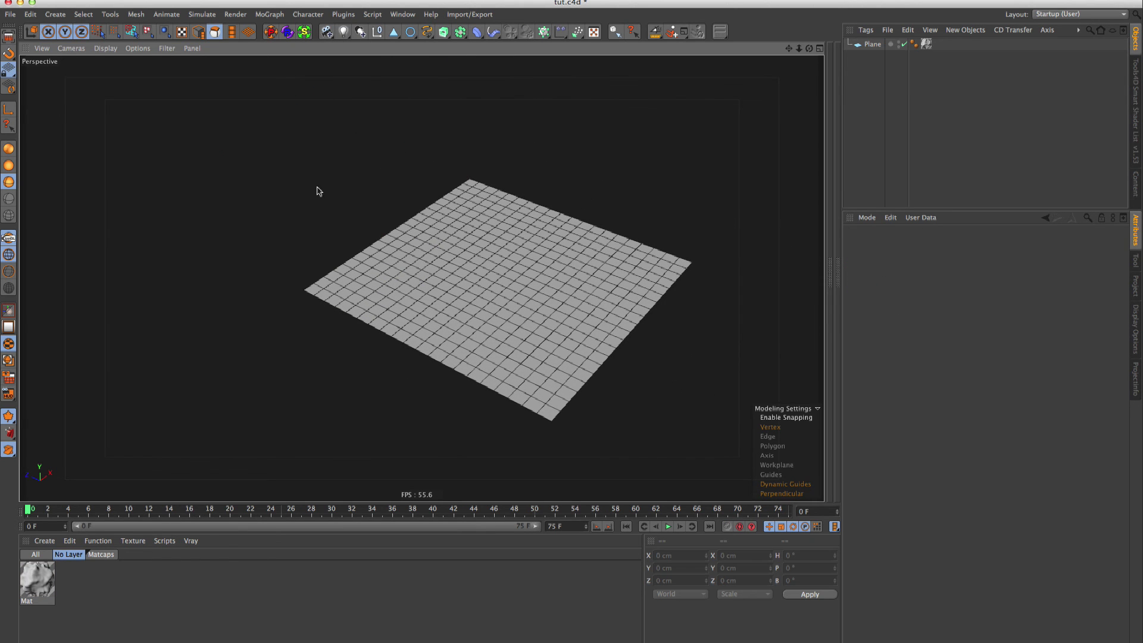
Add a Cloner, make the plane its child and set the cloner mode to Grid Array
{"action": "left_click", "coordinate": [549, 31]}
{"action": "left_click_drag", "start_coordinate": [869, 56], "coordinate": [875, 45]}
{"action": "left_click", "coordinate": [873, 45]}
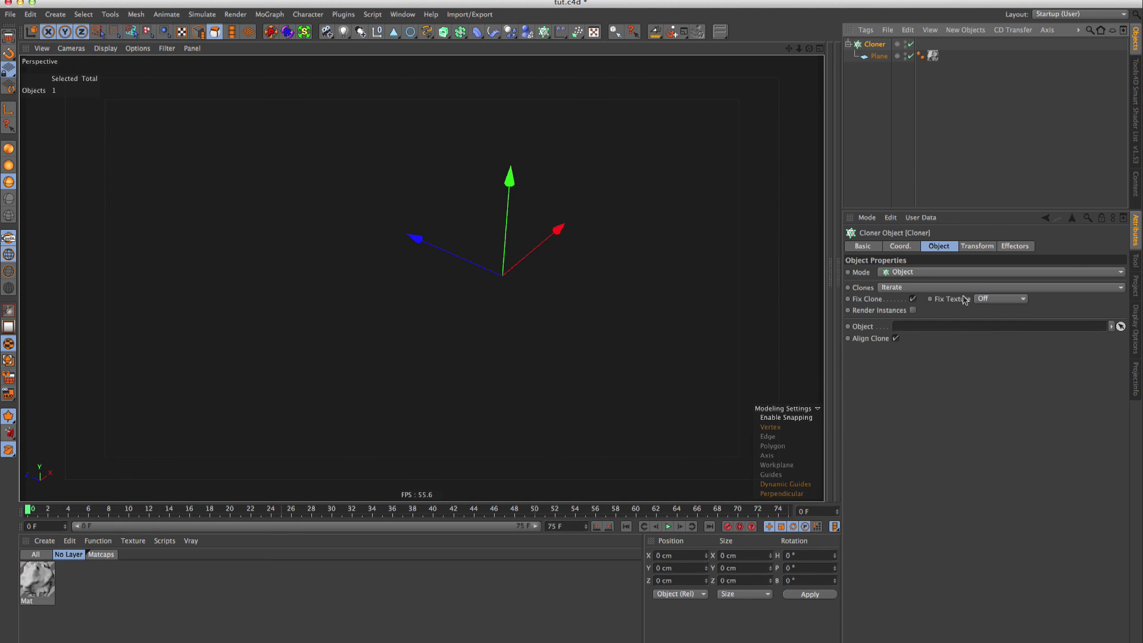
{"action": "left_click", "coordinate": [915, 273]}
{"action": "left_click", "coordinate": [893, 322]}
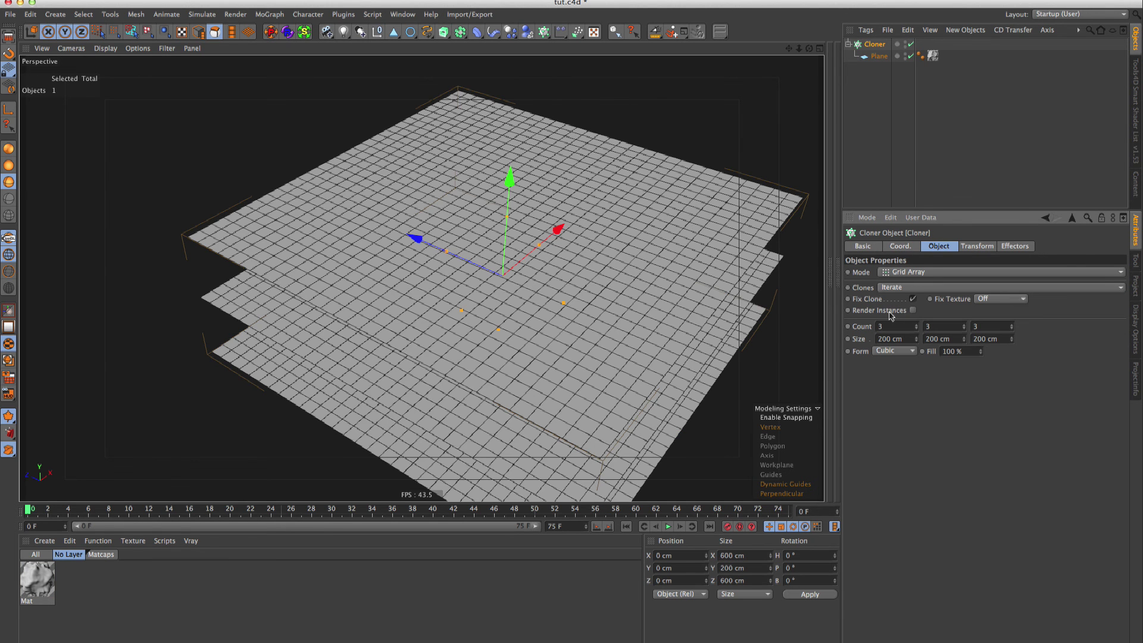
Set the cloner's grid count to 20 in X, 1 in Y and 20 in Z
{"action": "double_click", "coordinate": [894, 326]}
{"action": "type", "text": "20"}
{"action": "key", "text": "Tab"}
{"action": "type", "text": "1"}
{"action": "key", "text": "Tab"}
{"action": "type", "text": "20"}
{"action": "key", "text": "Return"}
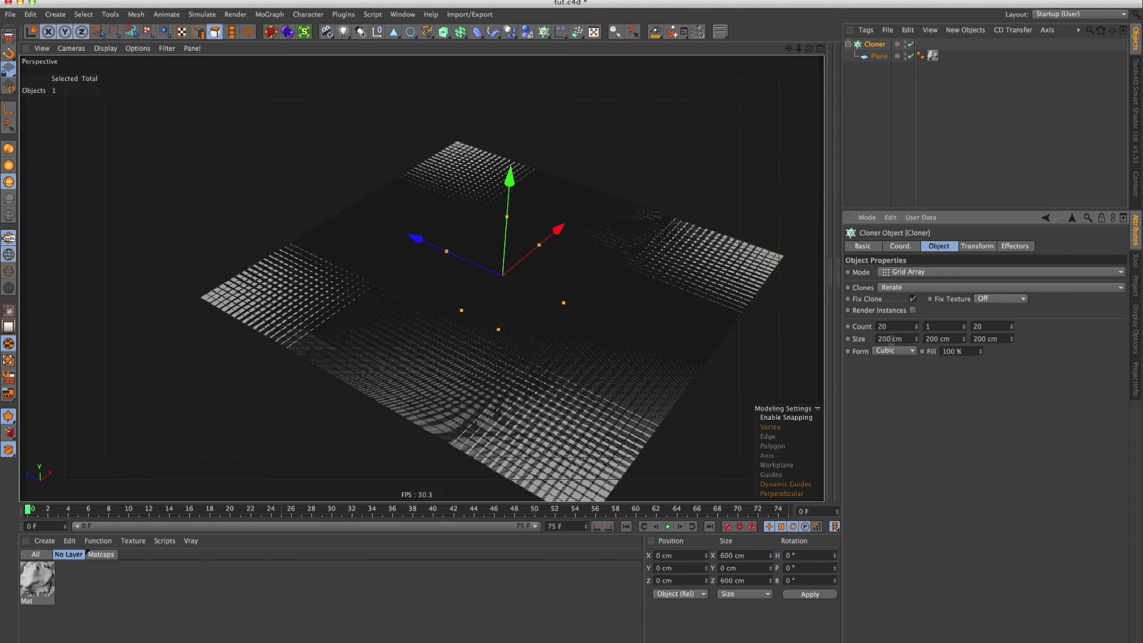
Set the cloner's grid size to 8000 cm in X and 8000 cm in Z
{"action": "left_click", "coordinate": [875, 57]}
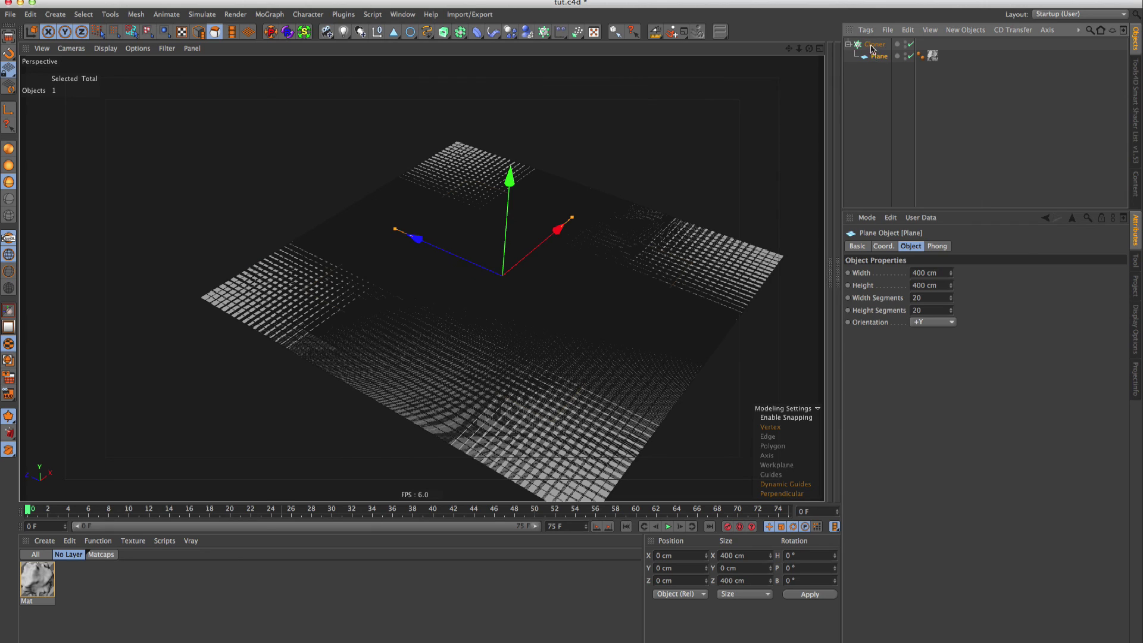
{"action": "left_click", "coordinate": [873, 45]}
{"action": "left_click", "coordinate": [907, 338]}
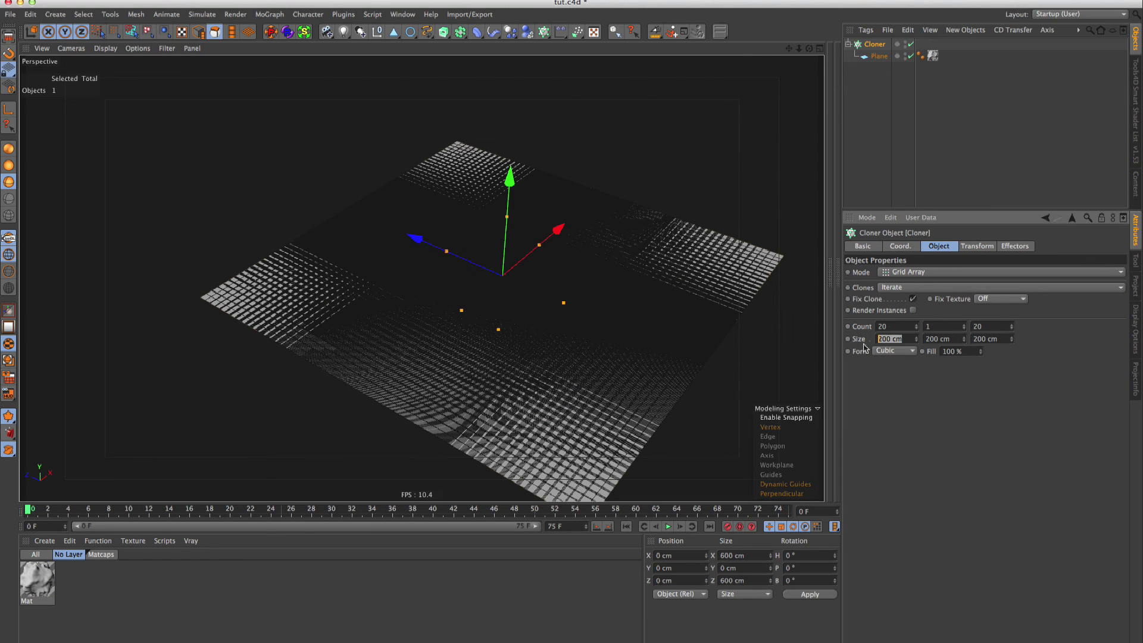
{"action": "type", "text": "400*20"}
{"action": "key", "text": "Return"}
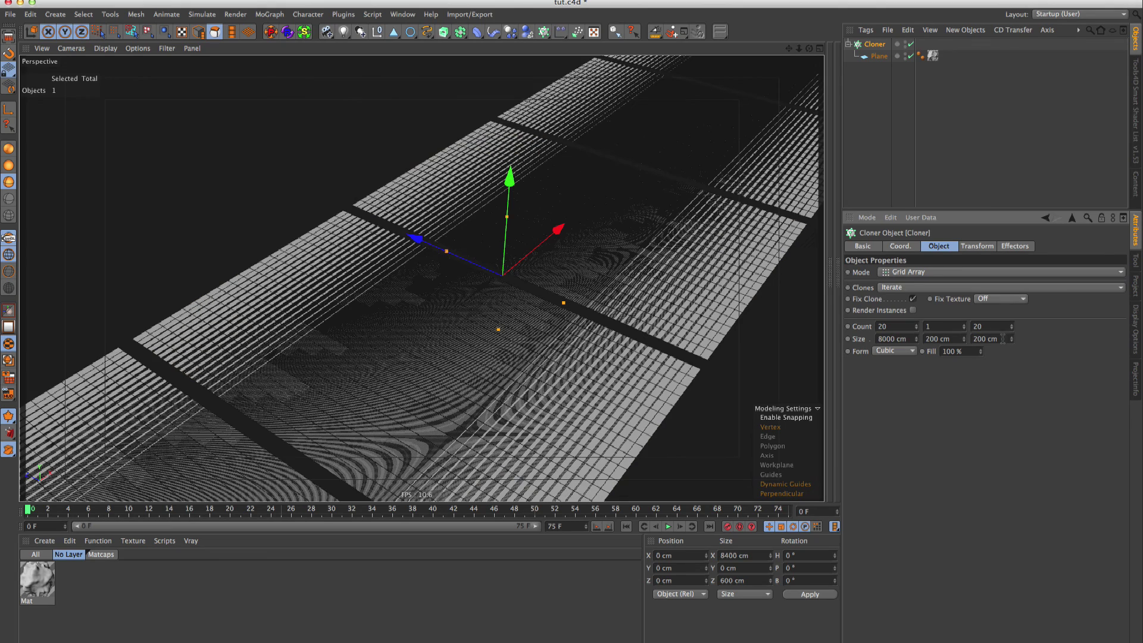
{"action": "left_click", "coordinate": [992, 338]}
{"action": "type", "text": "800"}
{"action": "key", "text": "Return"}
{"action": "left_click", "coordinate": [981, 339]}
{"action": "type", "text": "0"}
{"action": "key", "text": "Return"}
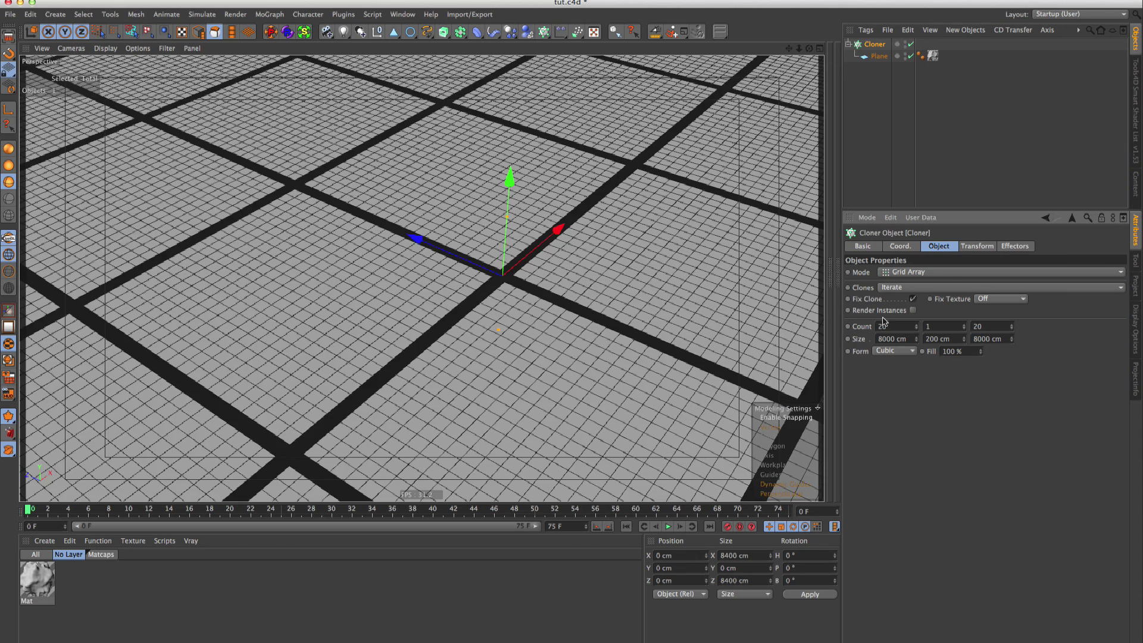
Raise the cloner's X and Z counts to 21 so the tiles join without gaps
{"action": "left_click", "coordinate": [916, 325]}
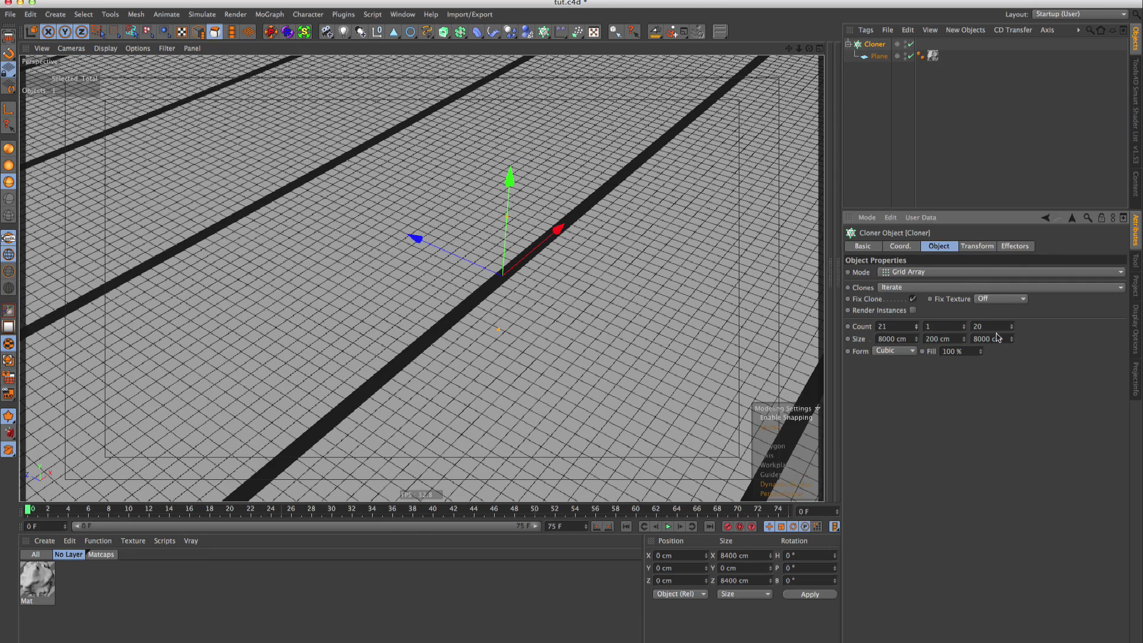
{"action": "left_click", "coordinate": [1011, 325]}
{"action": "mouse_move", "coordinate": [439, 350]}
{"action": "left_mouse_down", "text": "alt"}
{"action": "mouse_move", "coordinate": [428, 319]}
{"action": "mouse_move", "coordinate": [439, 327]}
{"action": "mouse_move", "coordinate": [415, 334]}
{"action": "mouse_move", "coordinate": [416, 351]}
{"action": "left_mouse_up", "text": "alt"}
{"action": "left_click_drag", "start_coordinate": [489, 218], "coordinate": [538, 268], "text": "alt"}
{"action": "middle_click_drag", "start_coordinate": [538, 266], "coordinate": [519, 268], "text": "alt"}
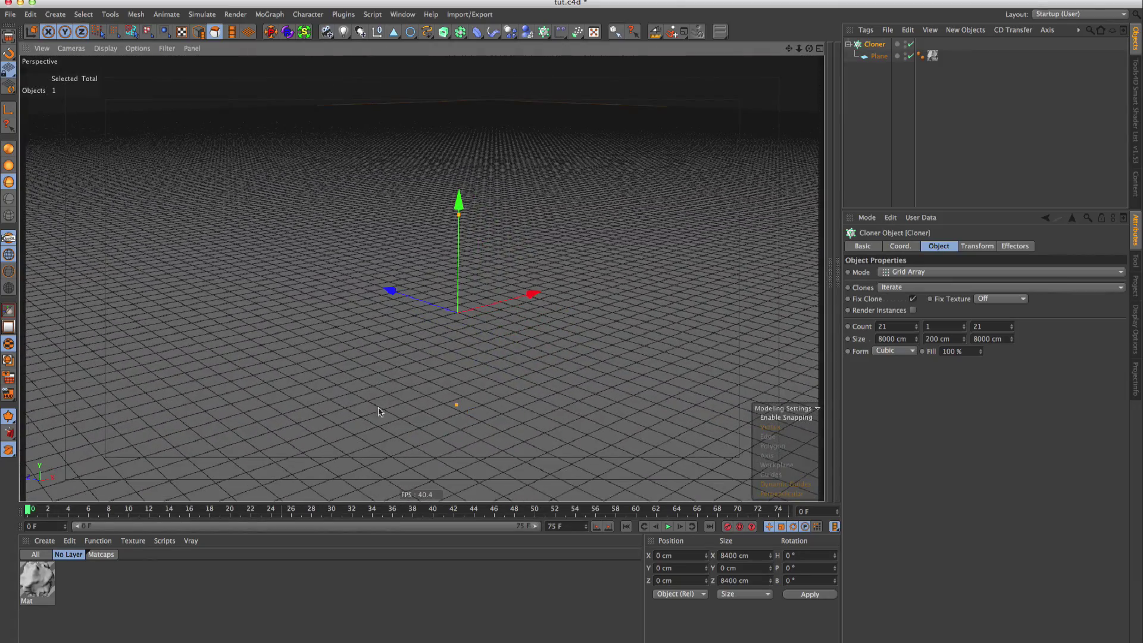
{"action": "middle_click_drag", "start_coordinate": [398, 248], "coordinate": [392, 246], "text": "alt"}
{"action": "left_click_drag", "start_coordinate": [392, 249], "coordinate": [419, 307], "text": "alt"}
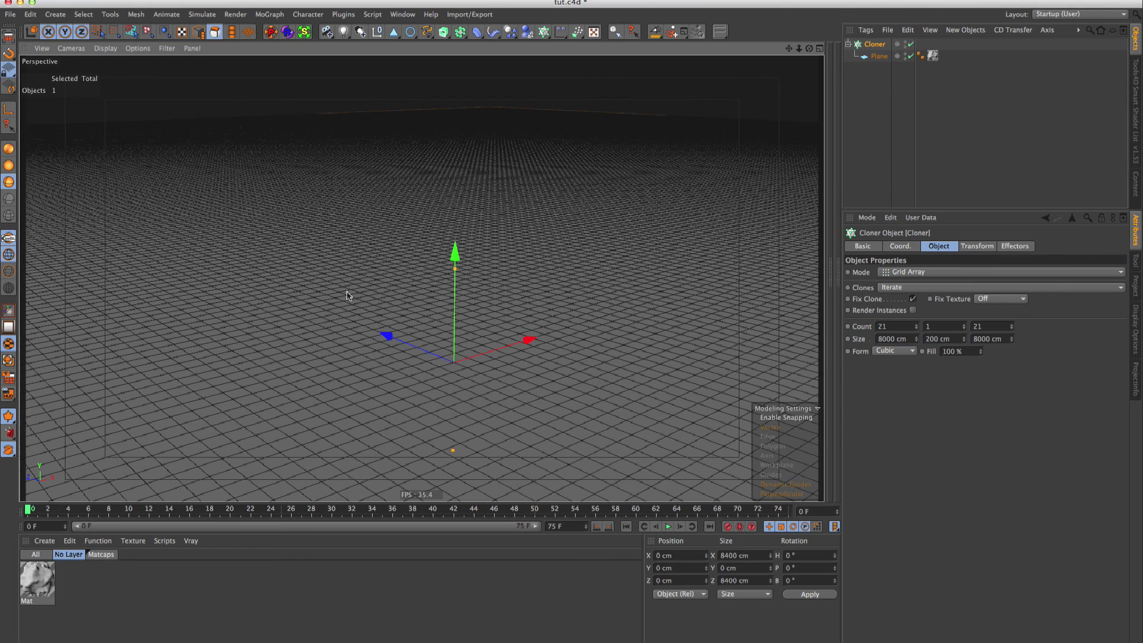
Make three copies of the plane inside the cloner and set the first plane's width and height segments to 5
{"action": "left_click", "coordinate": [878, 57]}
{"action": "left_click_drag", "start_coordinate": [877, 59], "coordinate": [881, 86], "text": "ctrl"}
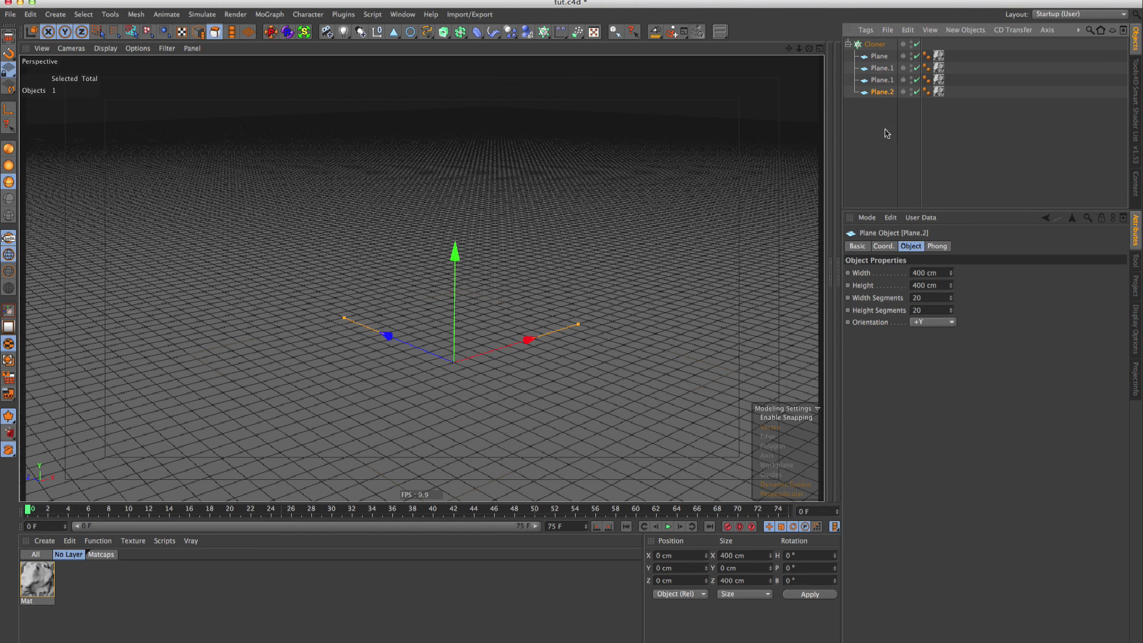
{"action": "left_click", "coordinate": [876, 58]}
{"action": "left_click", "coordinate": [926, 296]}
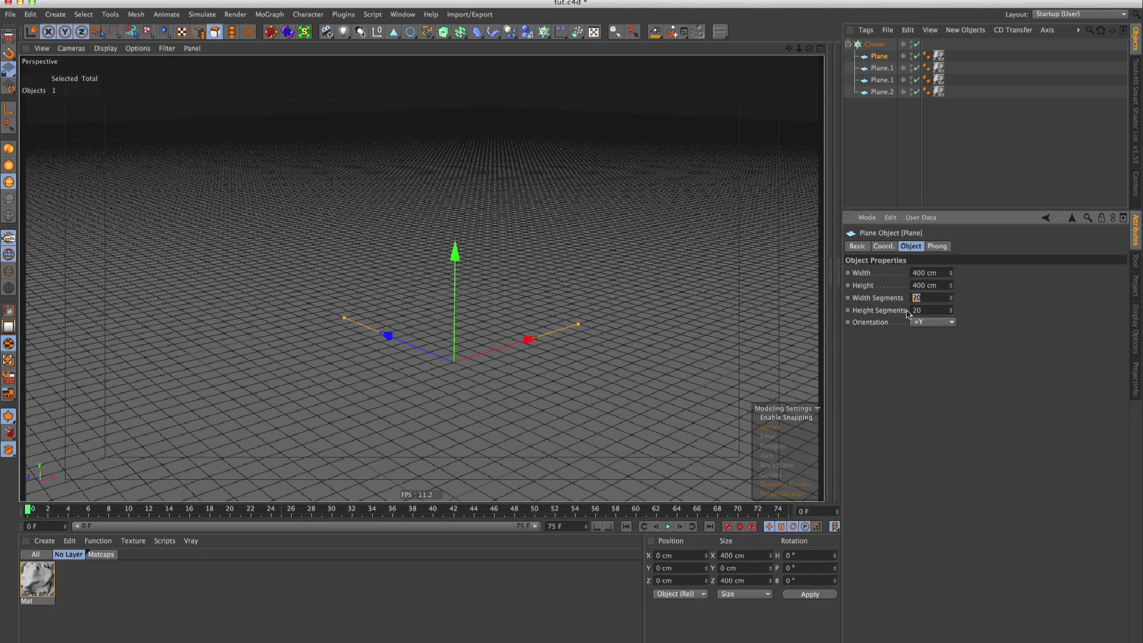
{"action": "type", "text": "5"}
{"action": "key", "text": "Tab"}
{"action": "type", "text": "5"}
{"action": "key", "text": "Return"}
Set the second plane's width and height segments to 10
{"action": "left_click", "coordinate": [881, 68]}
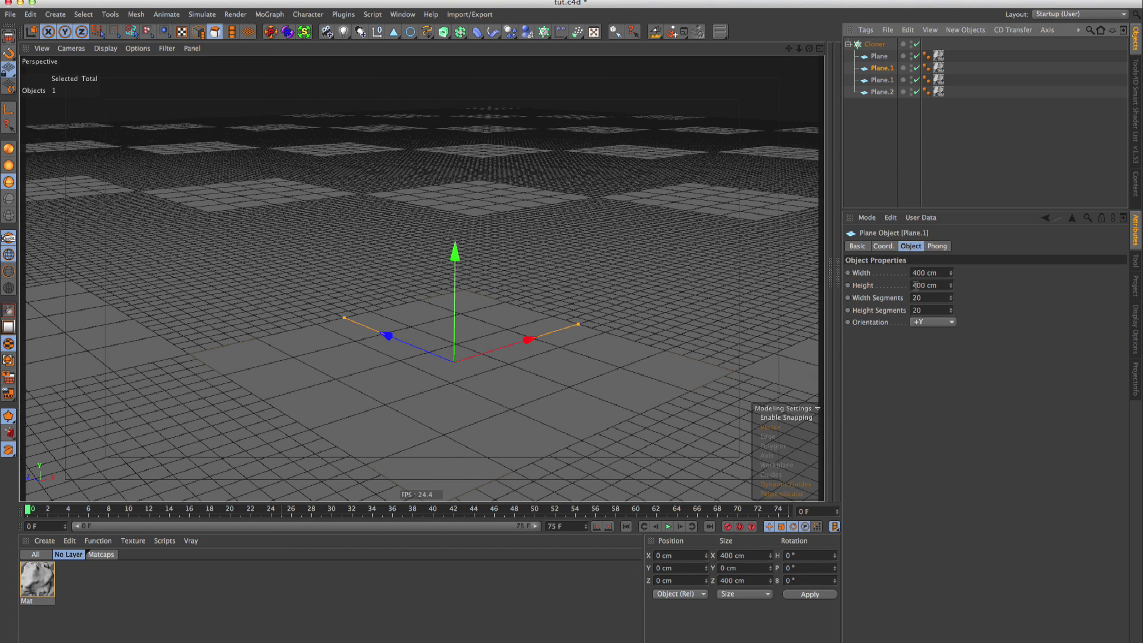
{"action": "left_click", "coordinate": [925, 300]}
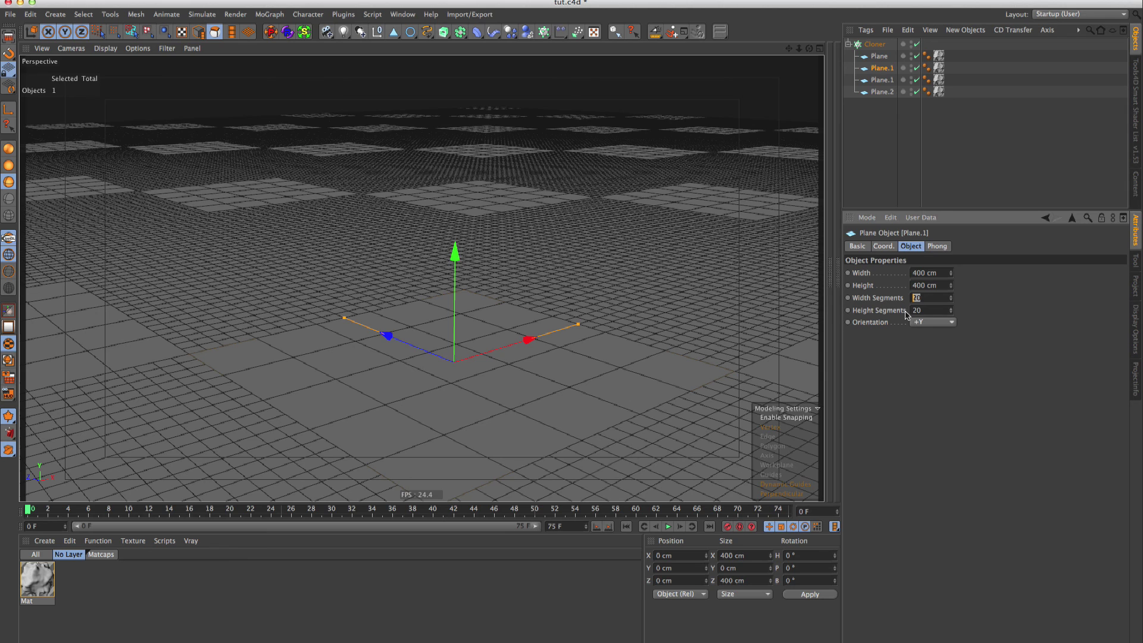
{"action": "type", "text": "10"}
{"action": "key", "text": "Tab"}
{"action": "type", "text": "10"}
{"action": "key", "text": "Return"}
Set the third plane's width and height segments to 50
{"action": "left_click", "coordinate": [874, 82]}
{"action": "left_click_drag", "start_coordinate": [927, 299], "coordinate": [908, 310]}
{"action": "type", "text": "5050"}
{"action": "key", "text": "Return"}
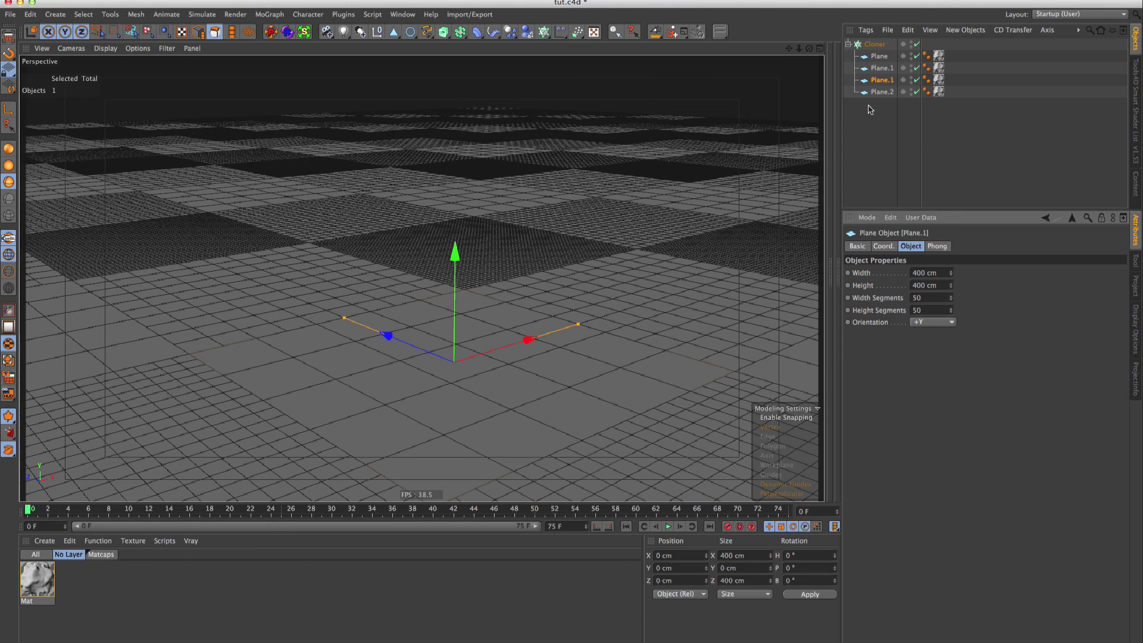
Set the fourth plane's width and height segments to 100
{"action": "left_click", "coordinate": [882, 92]}
{"action": "left_click", "coordinate": [914, 298]}
{"action": "type", "text": "110"}
{"action": "key", "text": "Return"}
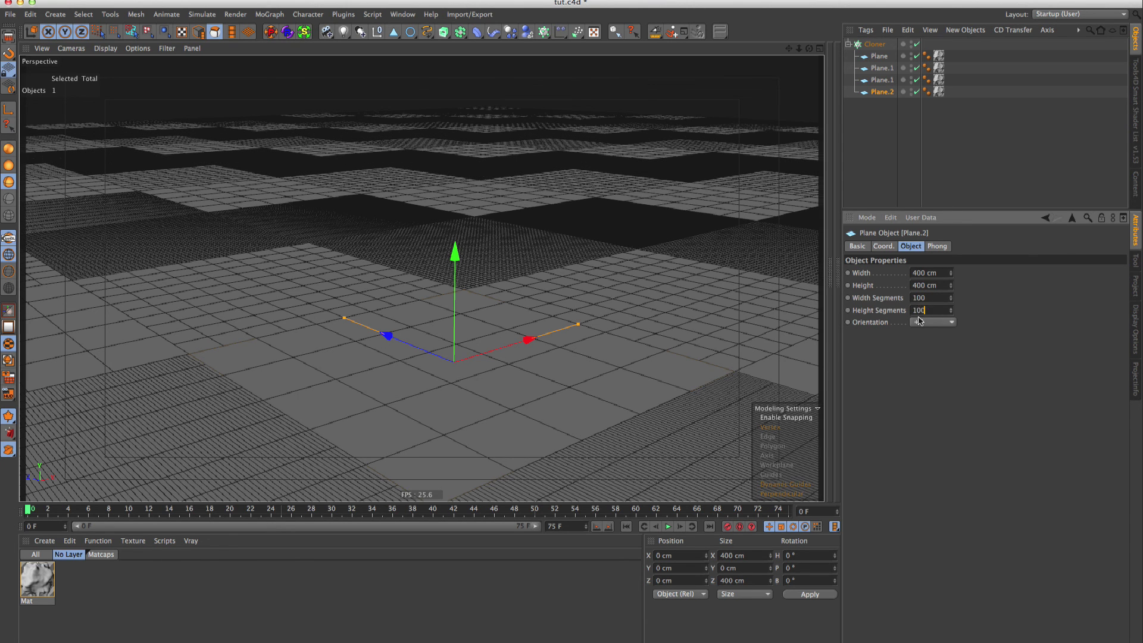
{"action": "key", "text": "Return"}
Change the cloner's clone distribution from Iterate to Sort and inspect the resulting grid
{"action": "left_click_drag", "start_coordinate": [560, 256], "coordinate": [512, 238], "text": "alt"}
{"action": "left_click", "coordinate": [873, 45]}
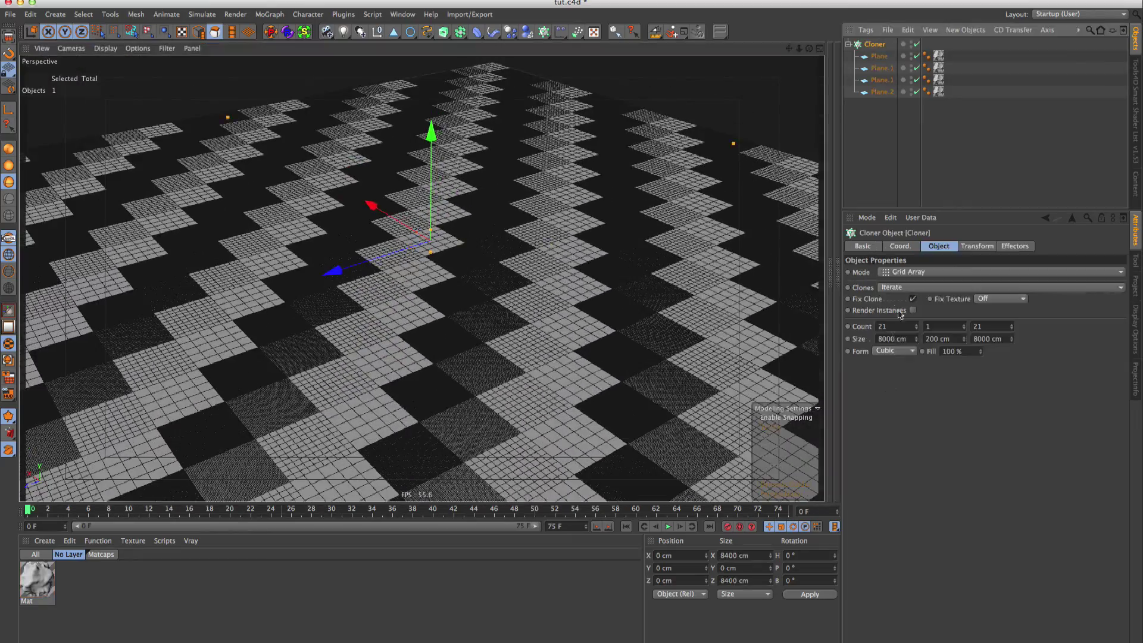
{"action": "left_click", "coordinate": [890, 288]}
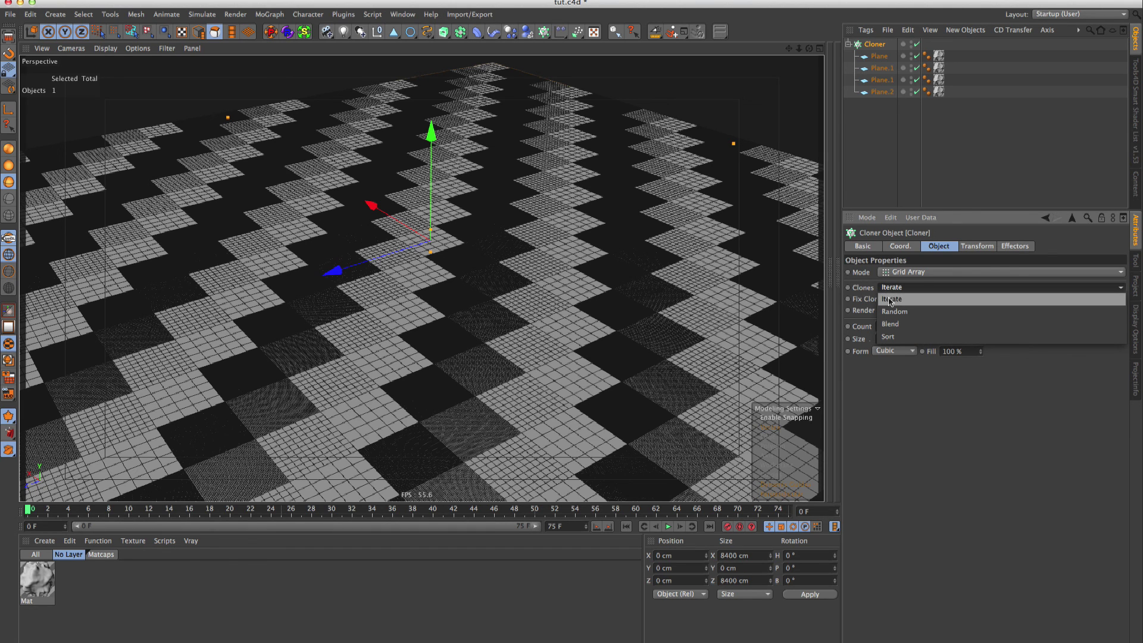
{"action": "left_click", "coordinate": [883, 336]}
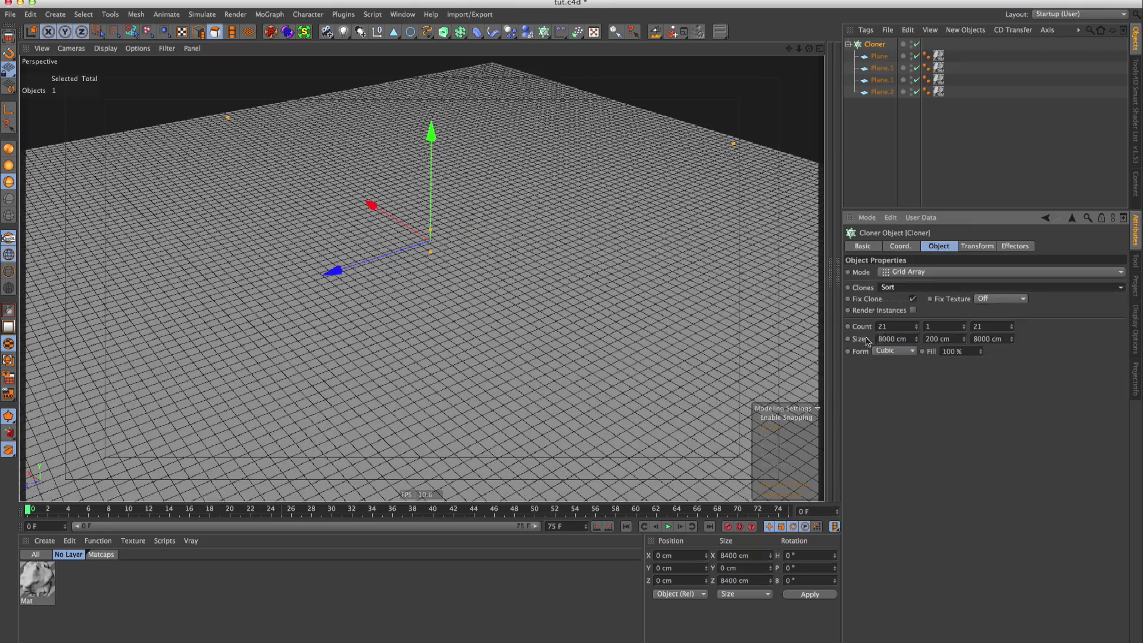
{"action": "left_click_drag", "start_coordinate": [508, 310], "coordinate": [374, 252], "text": "alt"}
{"action": "right_click_drag", "start_coordinate": [373, 252], "coordinate": [404, 243], "text": "alt"}
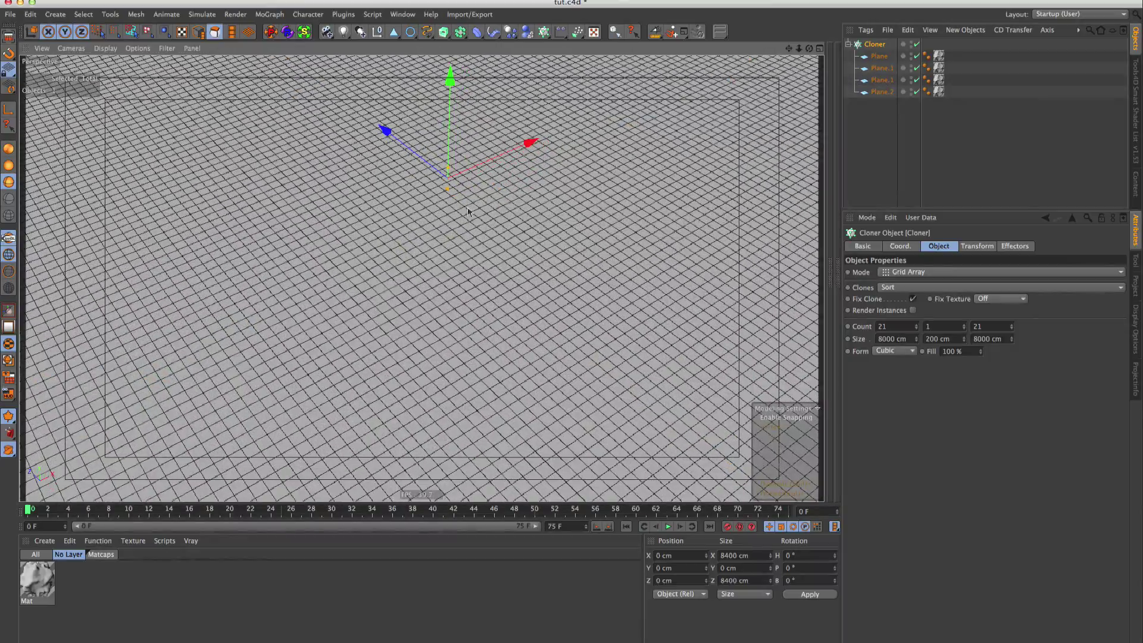
{"action": "scroll", "coordinate": [459, 223], "scroll_direction": "down", "scroll_amount": 6}
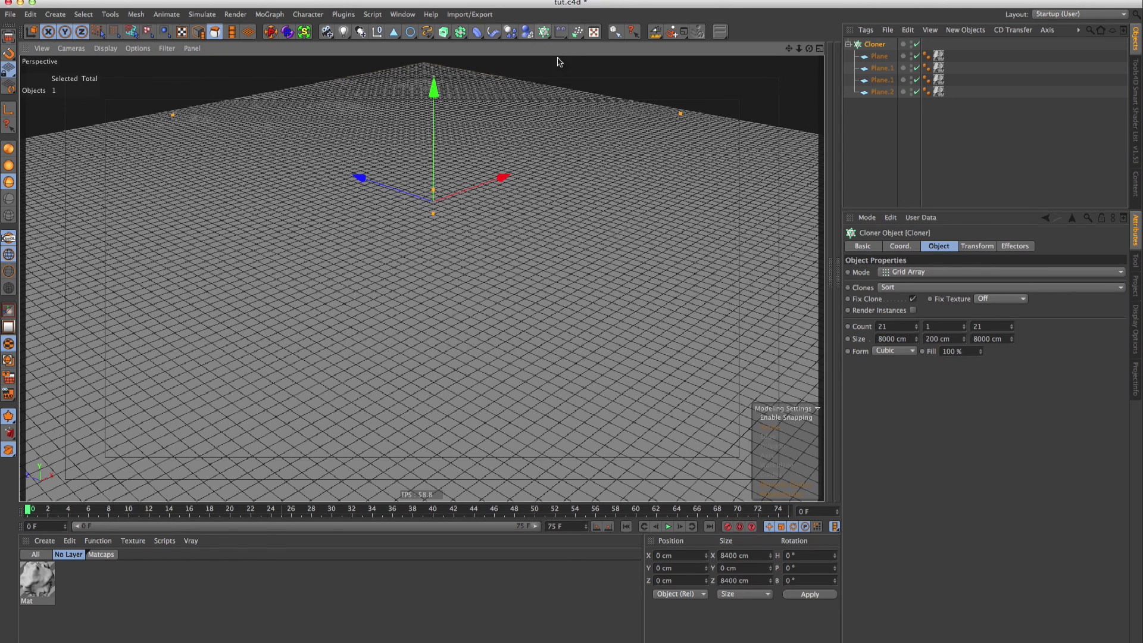
Add a Plain effector to the cloner and turn off its position transform
{"action": "left_click_drag", "start_coordinate": [561, 35], "coordinate": [575, 69]}
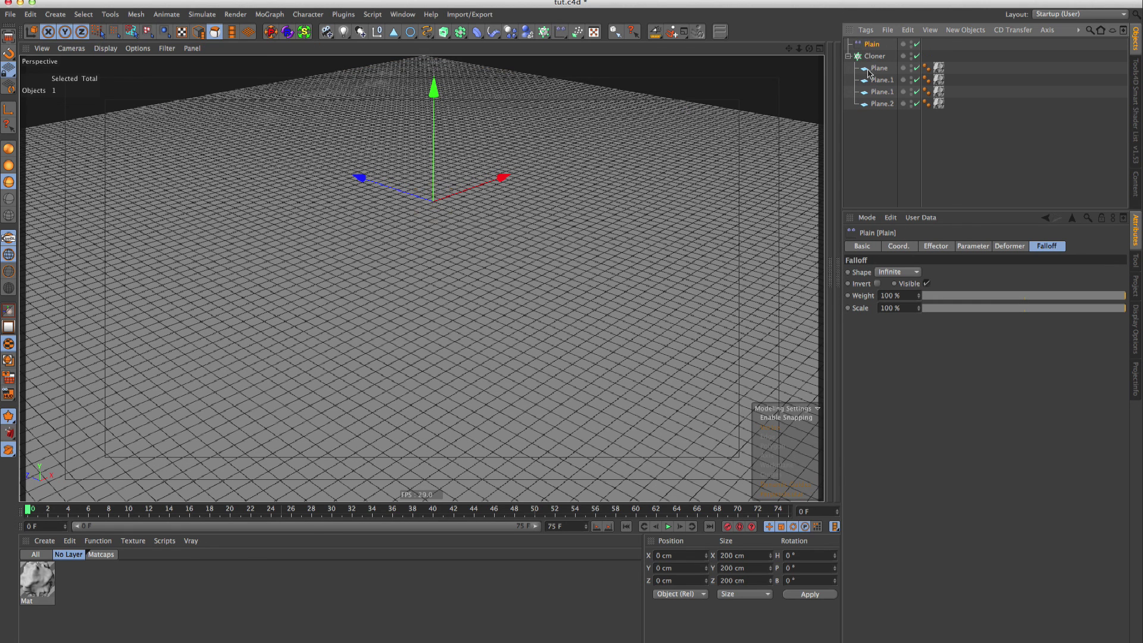
{"action": "left_click", "coordinate": [967, 247]}
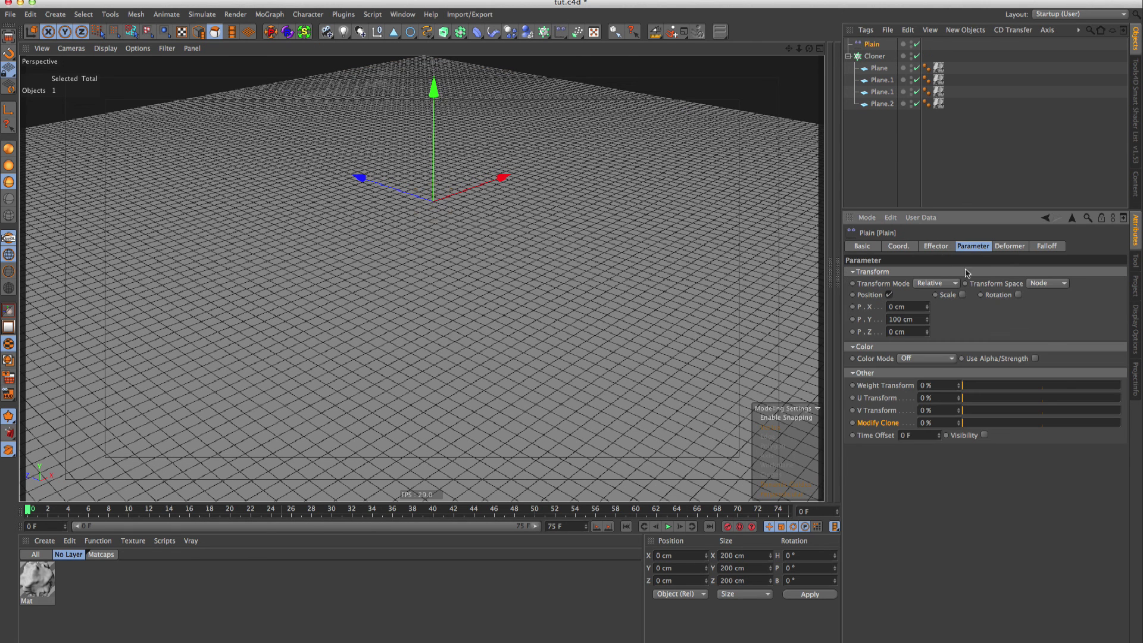
{"action": "left_click", "coordinate": [890, 295]}
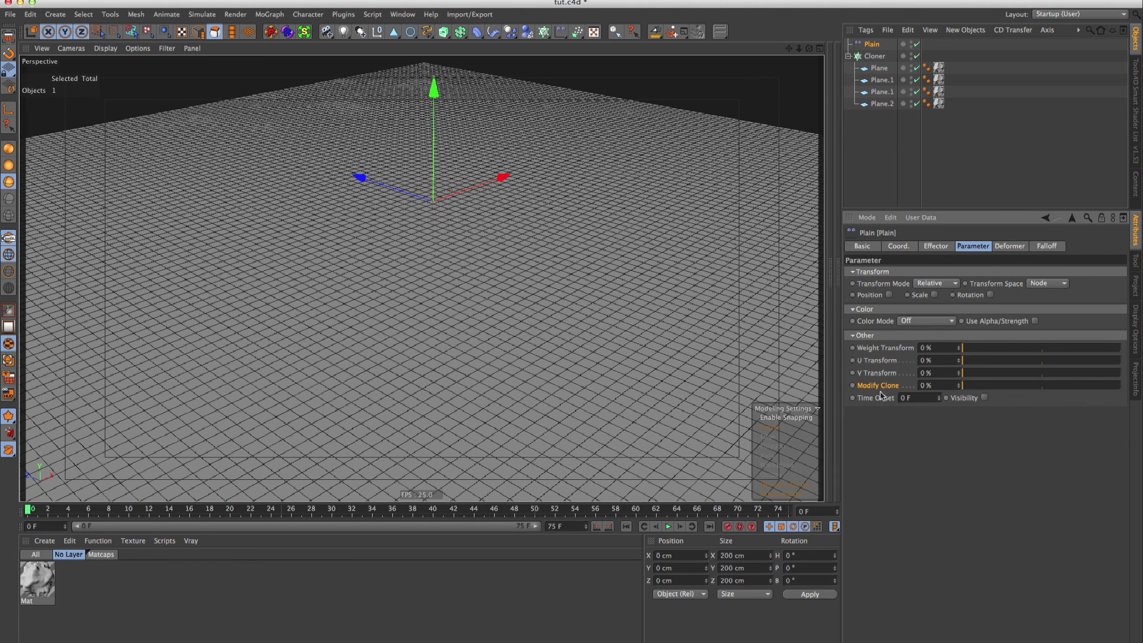
Try several Modify Clone strengths on the Plain effector and set the value to 100 %
{"action": "mouse_move", "coordinate": [966, 388]}
{"action": "left_mouse_down"}
{"action": "mouse_move", "coordinate": [1072, 400]}
{"action": "mouse_move", "coordinate": [1008, 398]}
{"action": "left_mouse_up"}
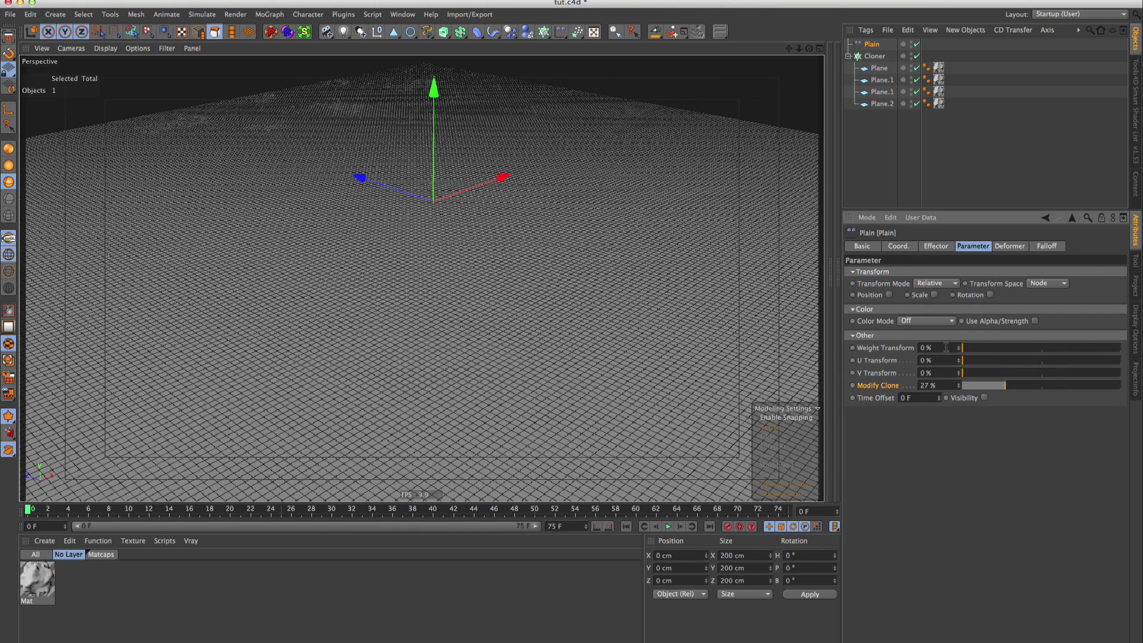
{"action": "left_click_drag", "start_coordinate": [989, 390], "coordinate": [996, 396]}
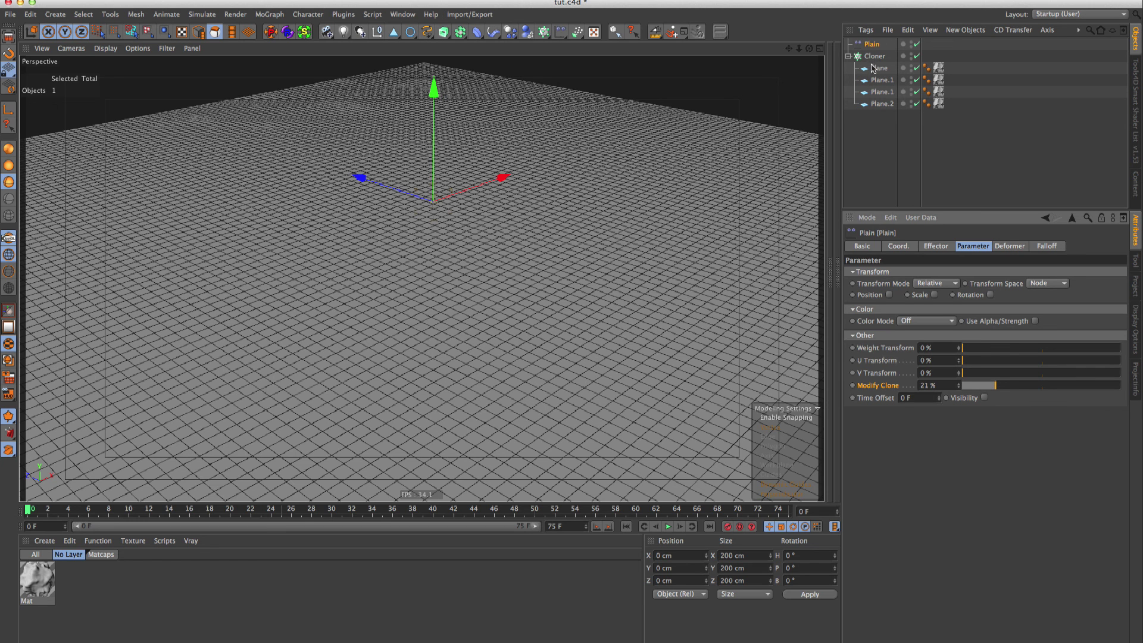
{"action": "left_click_drag", "start_coordinate": [995, 391], "coordinate": [1072, 398]}
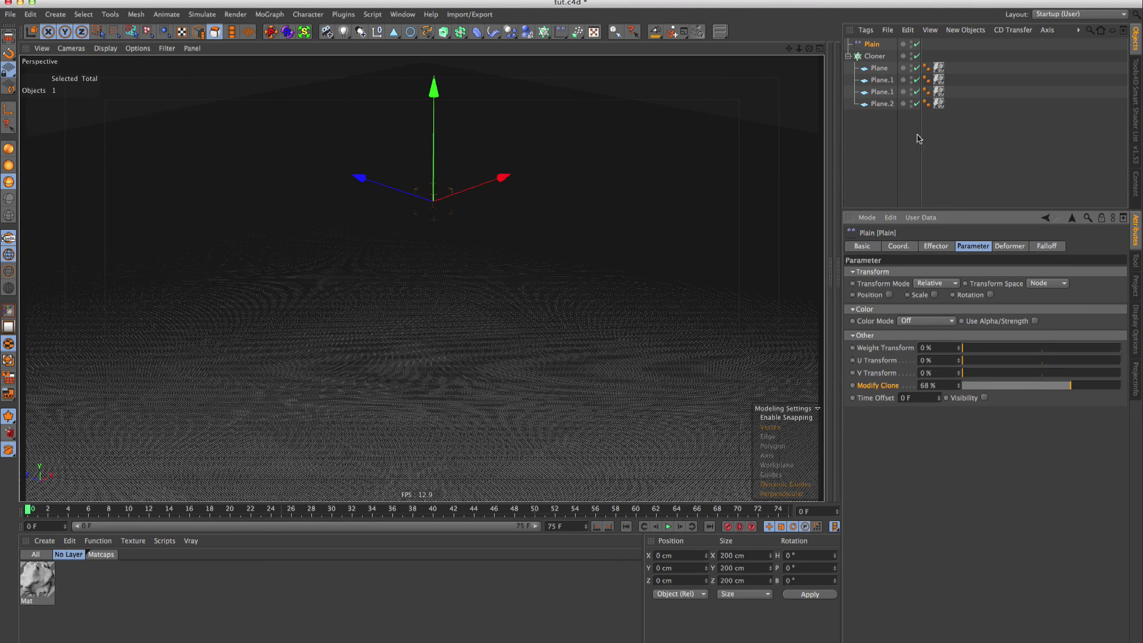
{"action": "mouse_move", "coordinate": [1048, 389]}
{"action": "left_mouse_down"}
{"action": "mouse_move", "coordinate": [988, 393]}
{"action": "mouse_move", "coordinate": [1137, 386]}
{"action": "left_mouse_up"}
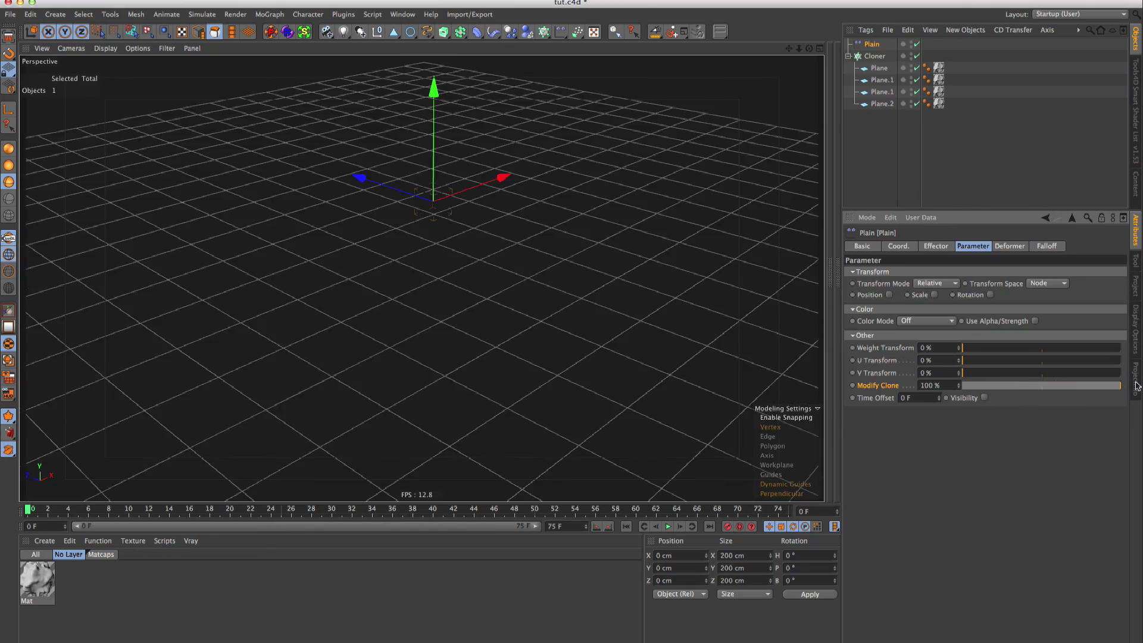
Give the Plain effector a Sphere falloff and scale it to a size of about 2966 cm
{"action": "left_click", "coordinate": [1047, 247]}
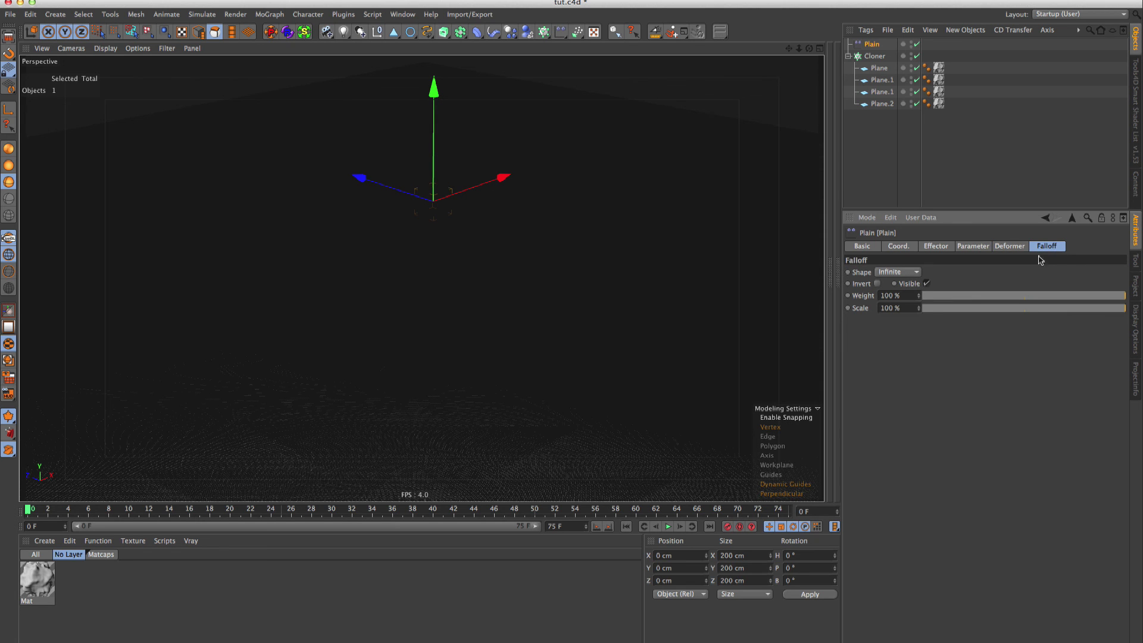
{"action": "left_click", "coordinate": [890, 274]}
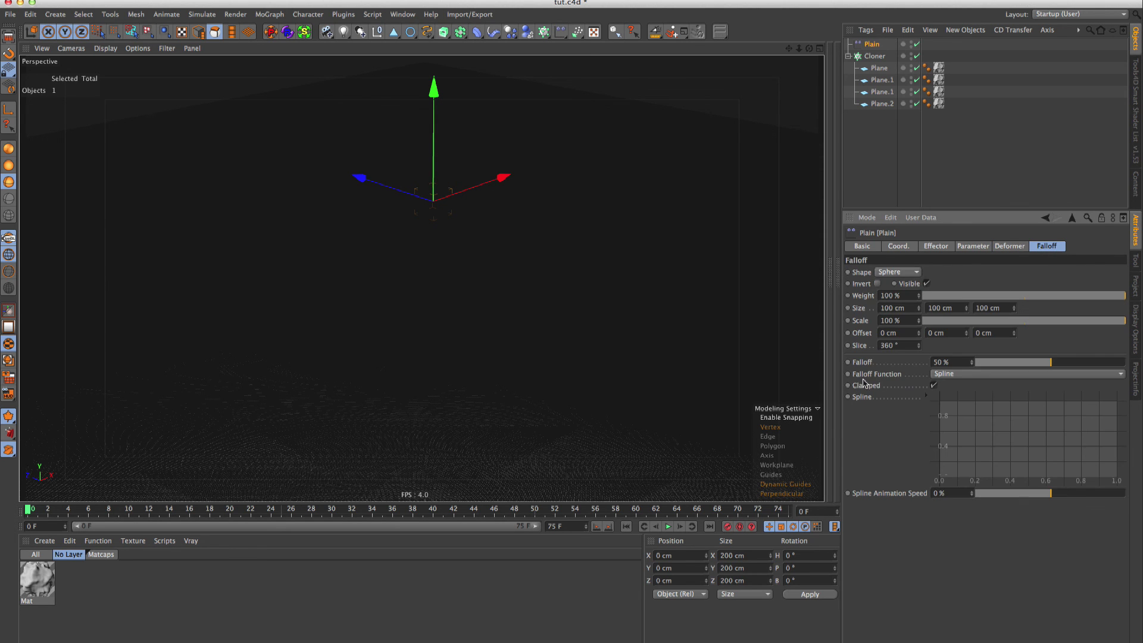
{"action": "left_click", "coordinate": [891, 385]}
{"action": "right_click_drag", "start_coordinate": [406, 181], "coordinate": [464, 196], "text": "alt"}
{"action": "key", "text": "t"}
{"action": "left_click_drag", "start_coordinate": [249, 331], "coordinate": [357, 310]}
{"action": "mouse_move", "coordinate": [156, 279]}
{"action": "left_mouse_down"}
{"action": "mouse_move", "coordinate": [198, 275]}
{"action": "mouse_move", "coordinate": [301, 327]}
{"action": "mouse_move", "coordinate": [567, 268]}
{"action": "left_mouse_up"}
{"action": "scroll", "coordinate": [568, 268], "scroll_direction": "down", "scroll_amount": 5}
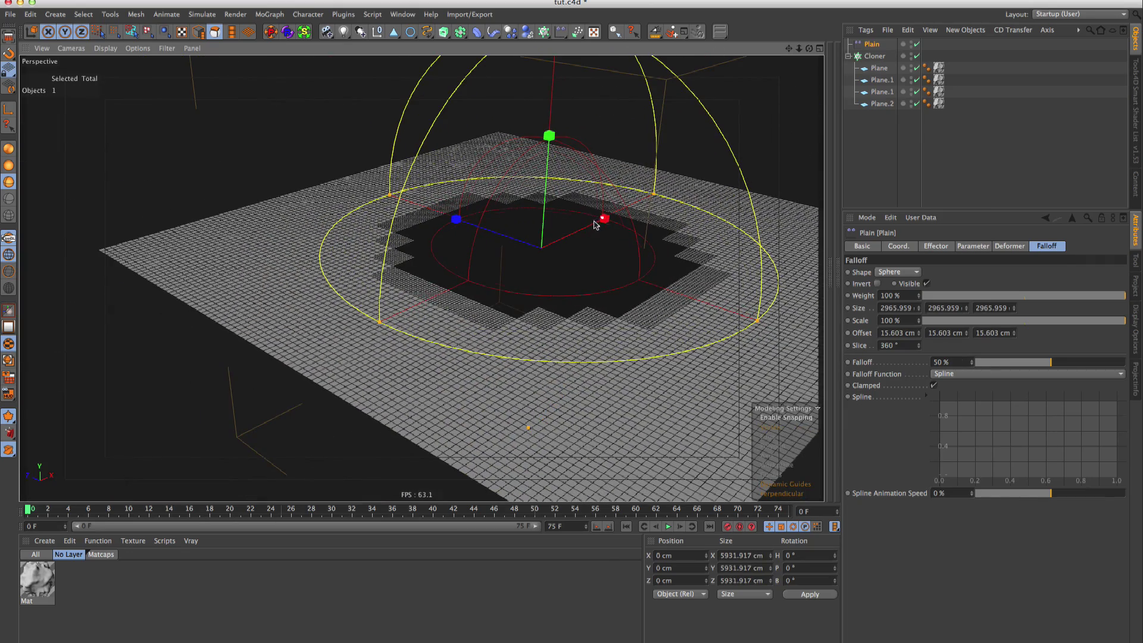
Raise the sphere's falloff to about 94 % and examine how the planes of different subdivision are distributed
{"action": "left_click_drag", "start_coordinate": [593, 225], "coordinate": [543, 257]}
{"action": "scroll", "coordinate": [747, 255], "scroll_direction": "up", "scroll_amount": 6}
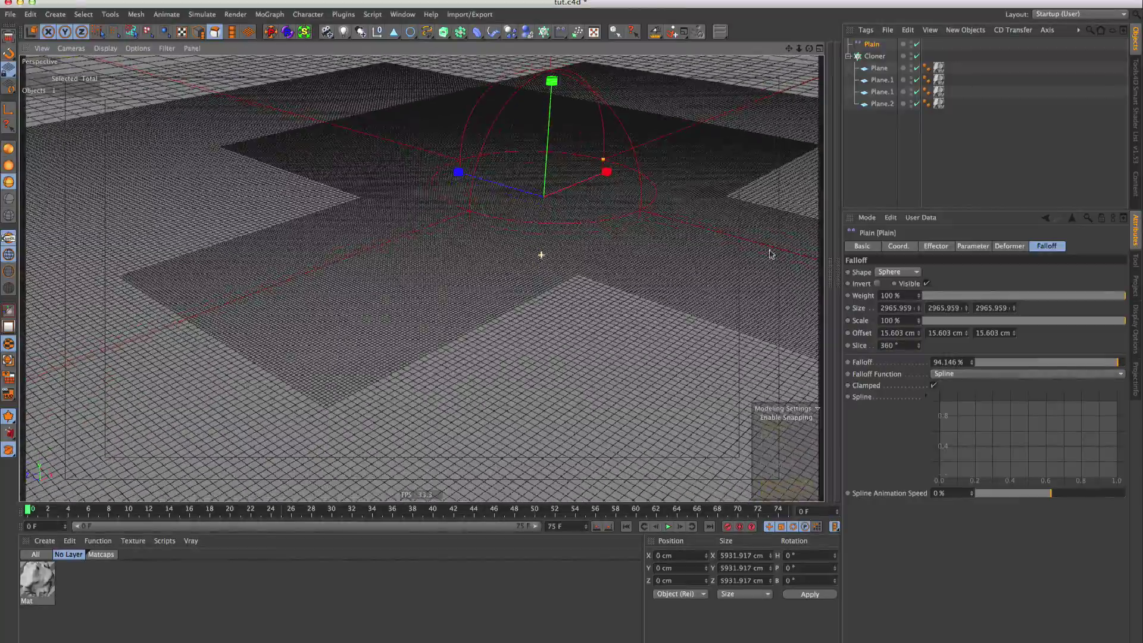
{"action": "middle_click_drag", "start_coordinate": [545, 221], "coordinate": [528, 248], "text": "alt"}
{"action": "left_click_drag", "start_coordinate": [541, 248], "coordinate": [501, 238], "text": "alt"}
{"action": "mouse_move", "coordinate": [501, 238]}
{"action": "right_mouse_down", "text": "alt"}
{"action": "mouse_move", "coordinate": [429, 250]}
{"action": "mouse_move", "coordinate": [492, 266]}
{"action": "mouse_move", "coordinate": [403, 253]}
{"action": "mouse_move", "coordinate": [366, 269]}
{"action": "mouse_move", "coordinate": [466, 231]}
{"action": "right_mouse_up", "text": "alt"}
{"action": "middle_click_drag", "start_coordinate": [472, 287], "coordinate": [421, 278], "text": "alt"}
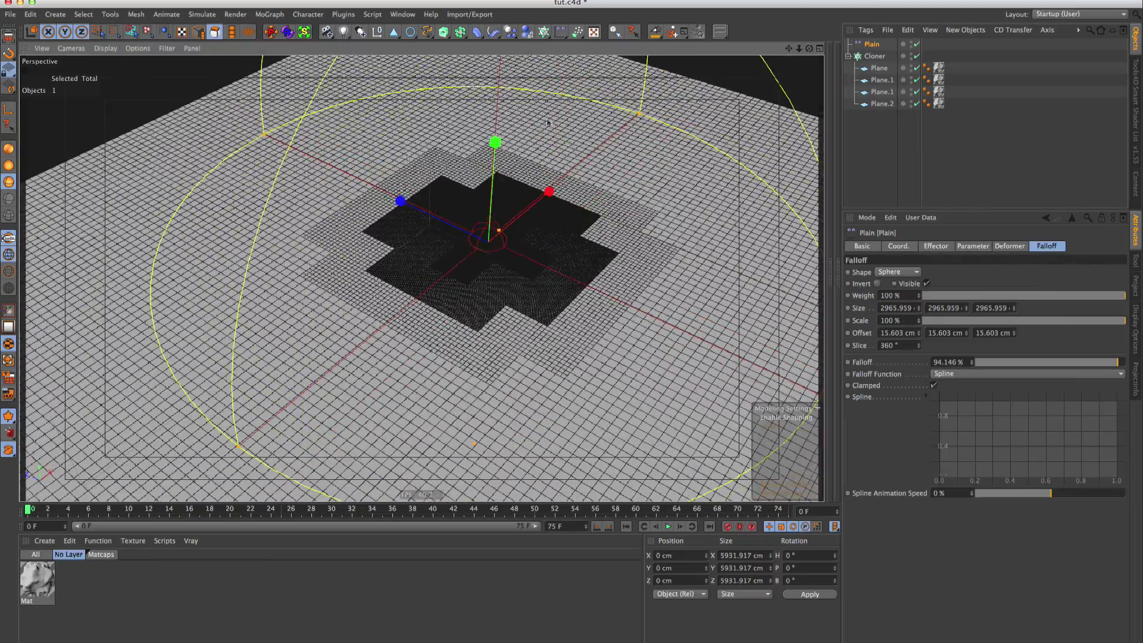
Add a camera, look through it, parent the Plain effector to it and zero the effector's coordinates
{"action": "left_click", "coordinate": [327, 31]}
{"action": "left_click_drag", "start_coordinate": [861, 59], "coordinate": [880, 45]}
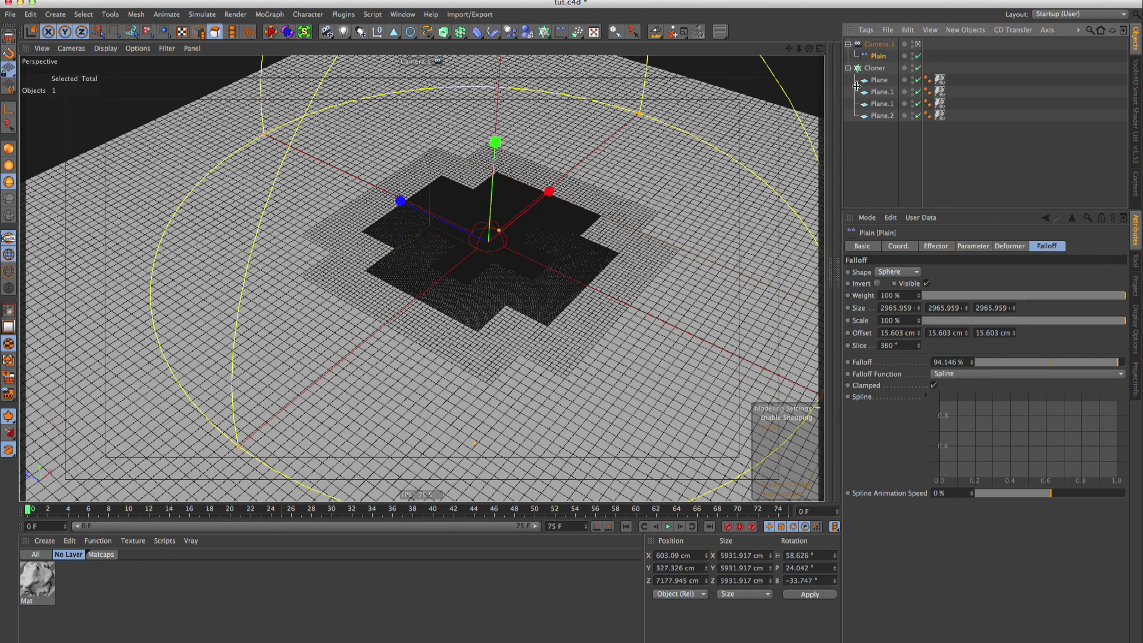
{"action": "key", "text": "alt+0"}
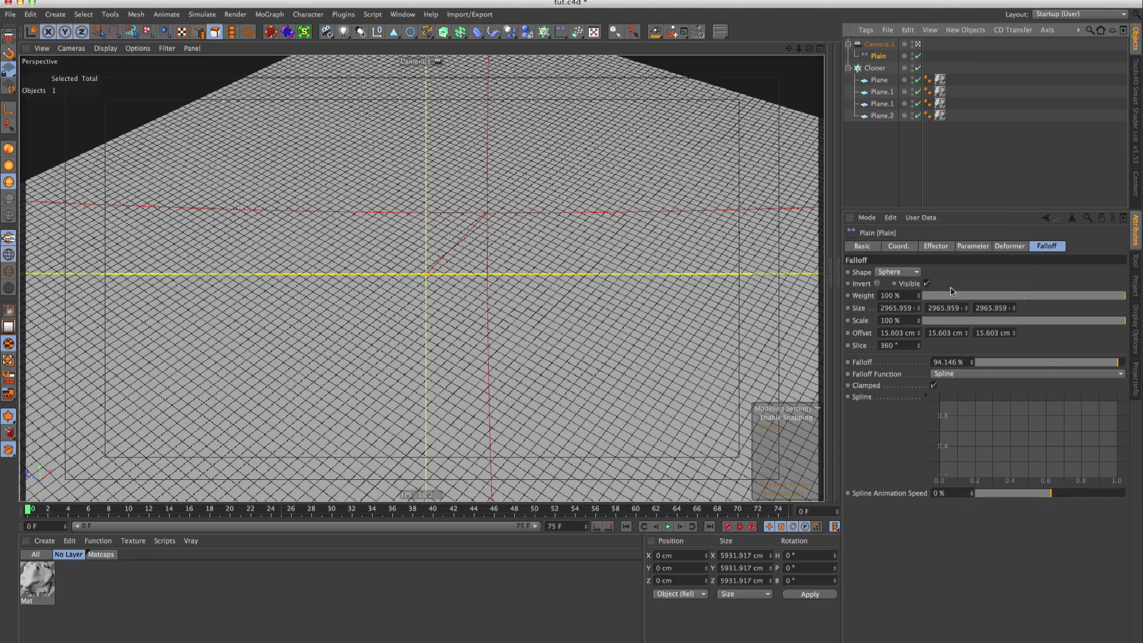
{"action": "left_click", "coordinate": [899, 246]}
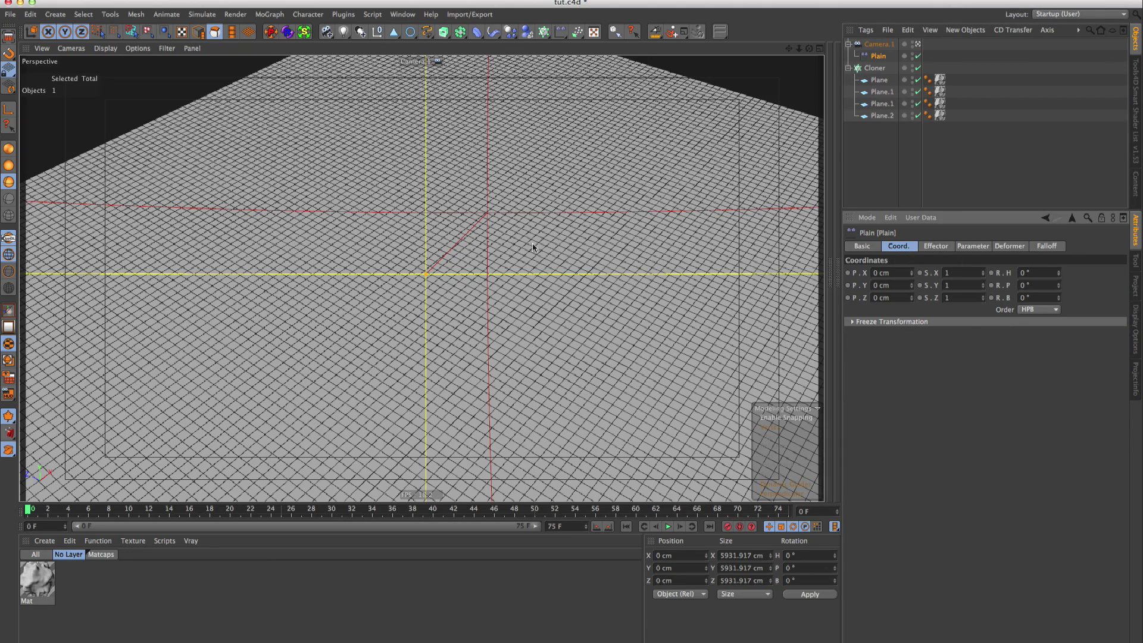
Move the camera down to a low, near-horizontal view across the cloned terrain
{"action": "mouse_move", "coordinate": [451, 286]}
{"action": "right_mouse_down", "text": "alt"}
{"action": "mouse_move", "coordinate": [542, 273]}
{"action": "mouse_move", "coordinate": [726, 327]}
{"action": "mouse_move", "coordinate": [523, 314]}
{"action": "right_mouse_up", "text": "alt"}
{"action": "mouse_move", "coordinate": [401, 270]}
{"action": "right_mouse_down", "text": "alt"}
{"action": "mouse_move", "coordinate": [461, 272]}
{"action": "mouse_move", "coordinate": [360, 288]}
{"action": "mouse_move", "coordinate": [417, 303]}
{"action": "right_mouse_up", "text": "alt"}
{"action": "mouse_move", "coordinate": [417, 304]}
{"action": "left_mouse_down", "text": "alt"}
{"action": "mouse_move", "coordinate": [424, 263]}
{"action": "mouse_move", "coordinate": [345, 262]}
{"action": "mouse_move", "coordinate": [422, 258]}
{"action": "mouse_move", "coordinate": [421, 291]}
{"action": "left_mouse_up", "text": "alt"}
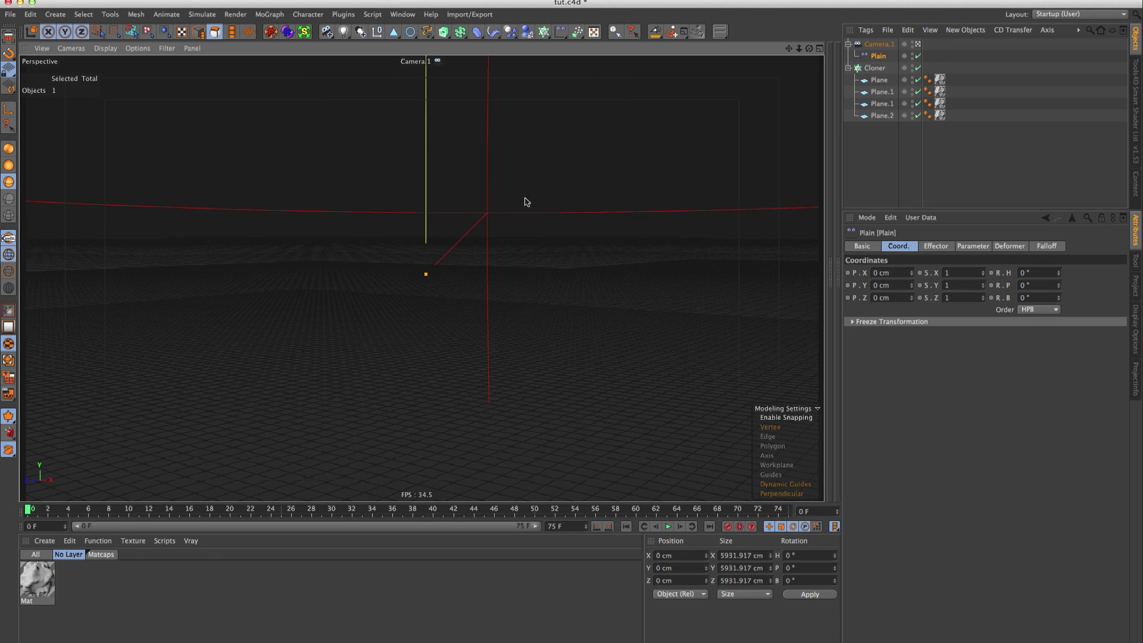
{"action": "left_click_drag", "start_coordinate": [474, 254], "coordinate": [345, 268], "text": "alt"}
Enable Render Instances on the cloner and render the camera view
{"action": "left_click", "coordinate": [874, 68]}
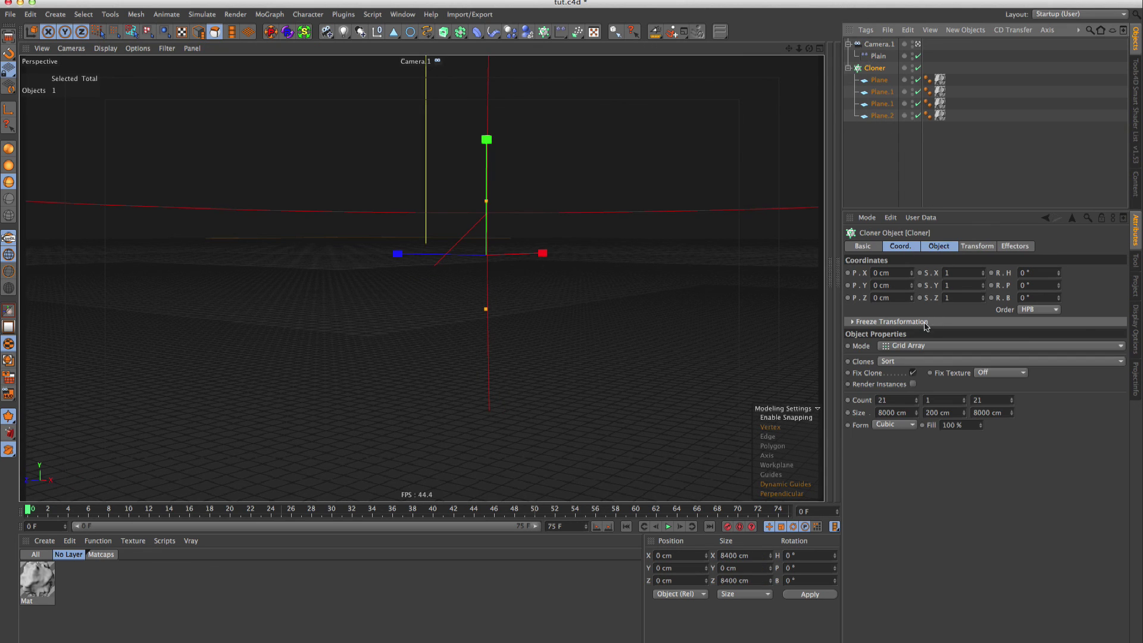
{"action": "left_click", "coordinate": [913, 384]}
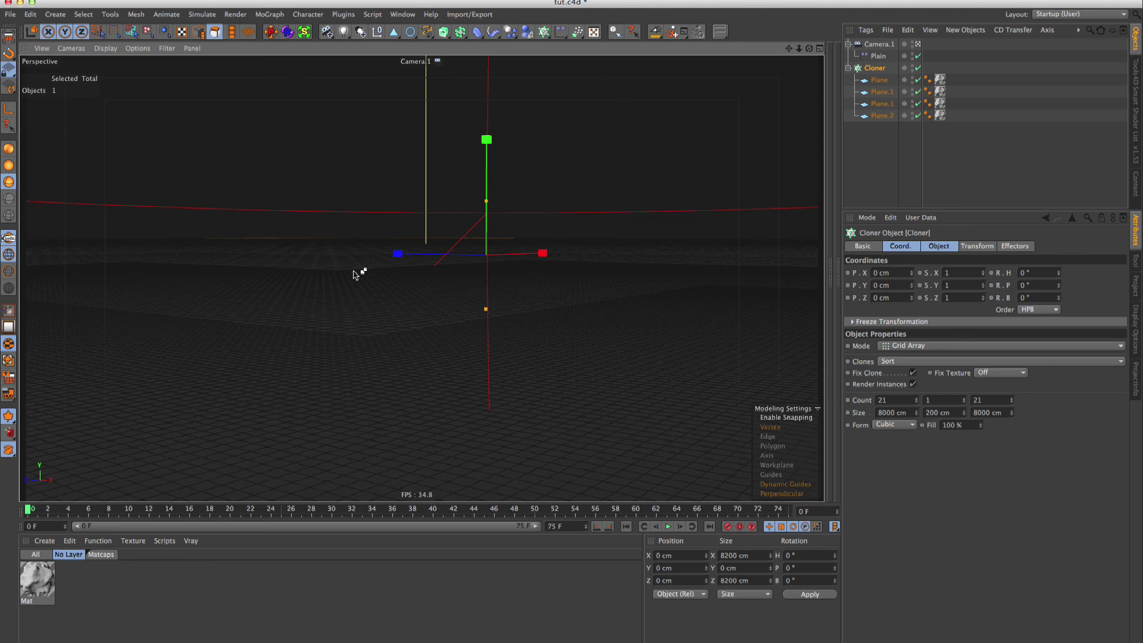
{"action": "key", "text": "super+r"}
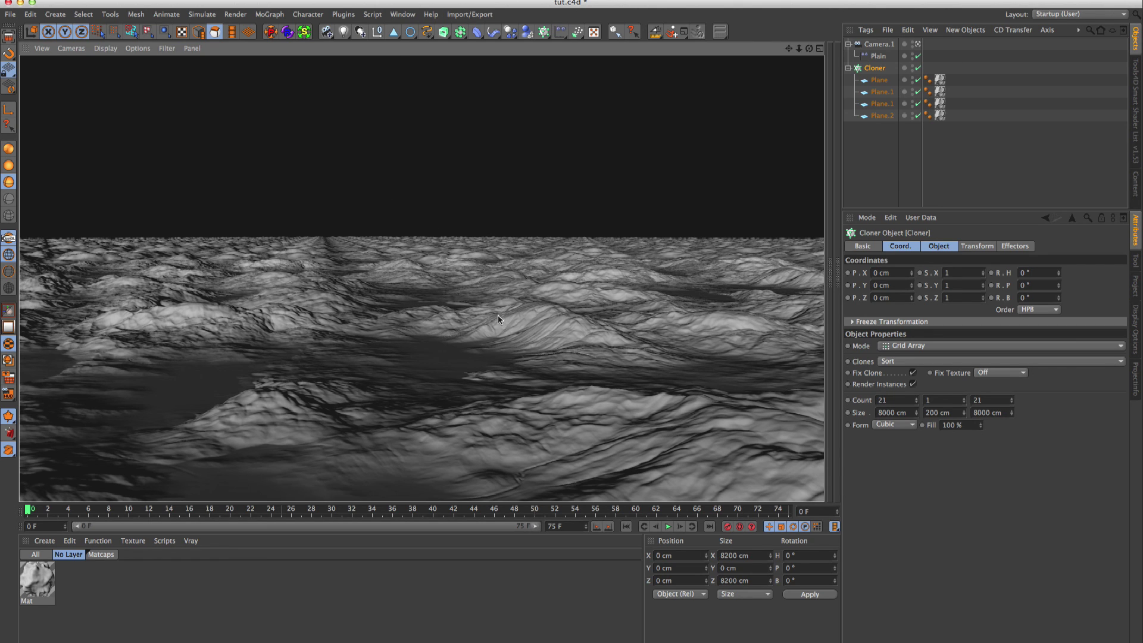
Reframe the camera for a different low-angle view over the landscape
{"action": "left_click_drag", "start_coordinate": [477, 372], "coordinate": [545, 366], "text": "alt"}
{"action": "left_click_drag", "start_coordinate": [338, 238], "coordinate": [262, 275], "text": "alt"}
{"action": "mouse_move", "coordinate": [442, 319]}
{"action": "left_mouse_down", "text": "alt"}
{"action": "mouse_move", "coordinate": [541, 316]}
{"action": "mouse_move", "coordinate": [421, 316]}
{"action": "mouse_move", "coordinate": [481, 322]}
{"action": "mouse_move", "coordinate": [441, 314]}
{"action": "mouse_move", "coordinate": [438, 302]}
{"action": "left_mouse_up", "text": "alt"}
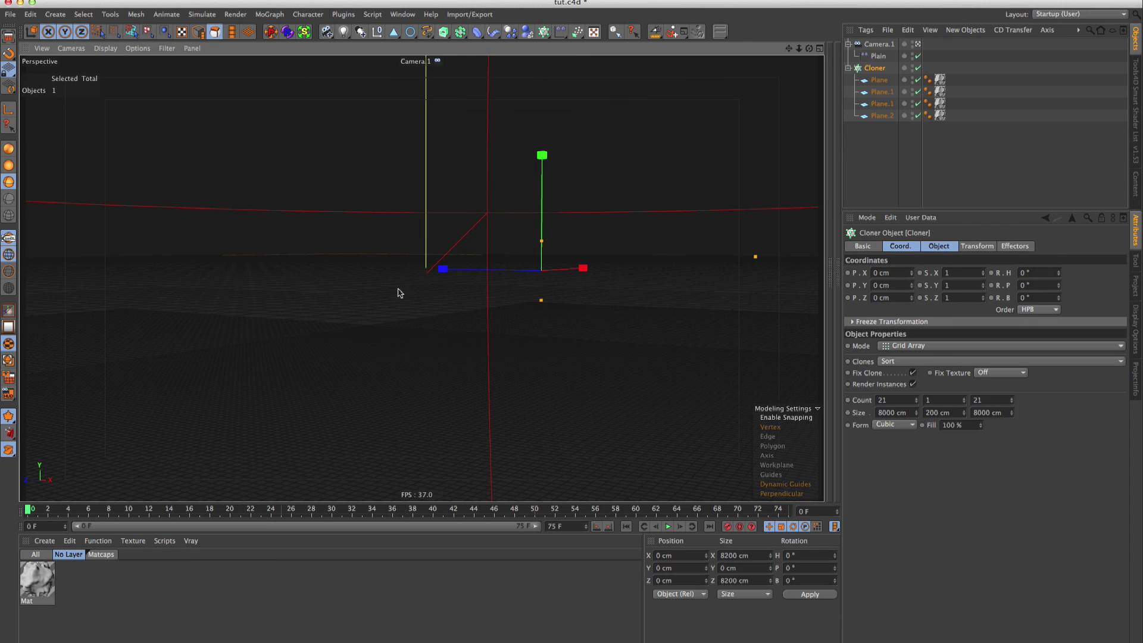
{"action": "left_click_drag", "start_coordinate": [360, 293], "coordinate": [365, 269], "text": "alt"}
{"action": "left_click", "coordinate": [539, 1]}
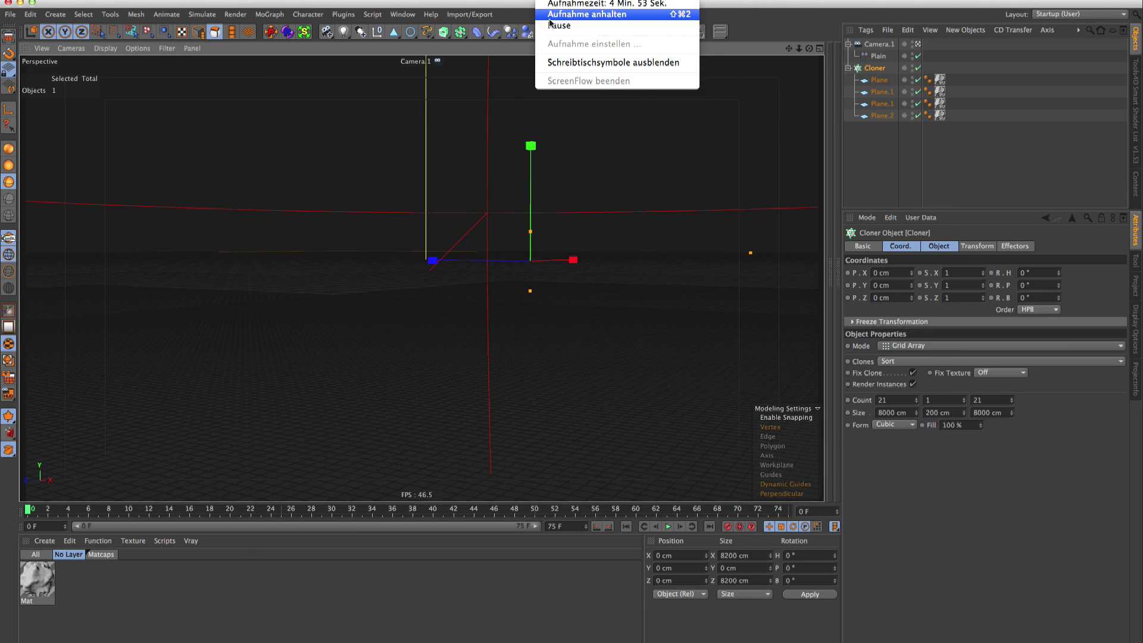
{"action": "left_click", "coordinate": [550, 24]}
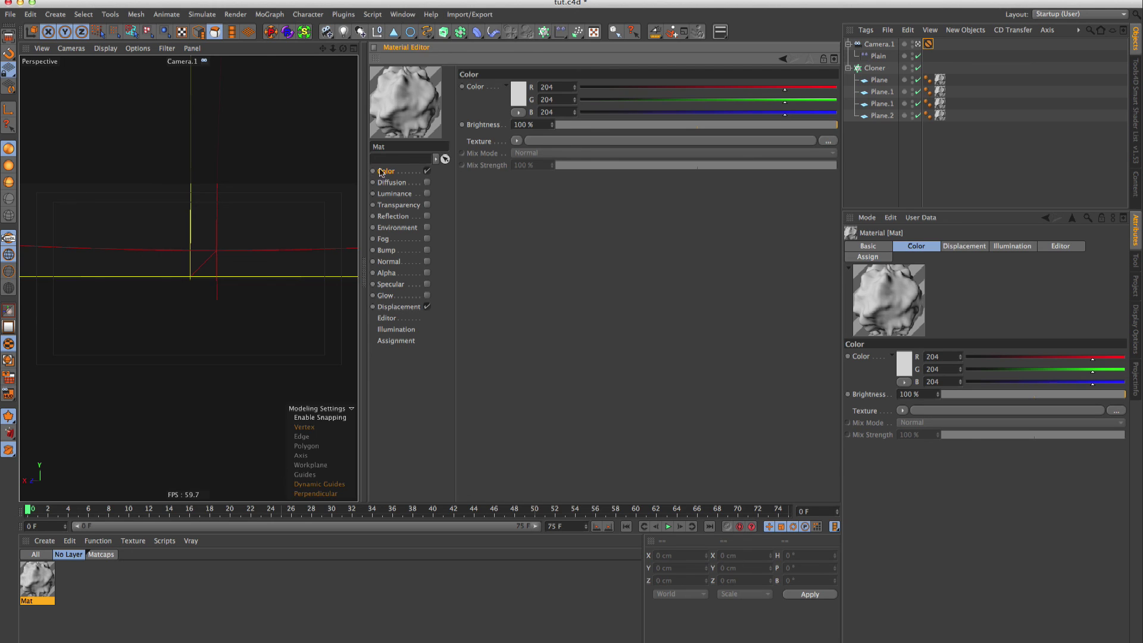
Copy the material's Tools4D Collage shader from the Displacement channel and paste it as the Color channel's texture
{"action": "left_click", "coordinate": [386, 307]}
{"action": "left_click", "coordinate": [503, 126]}
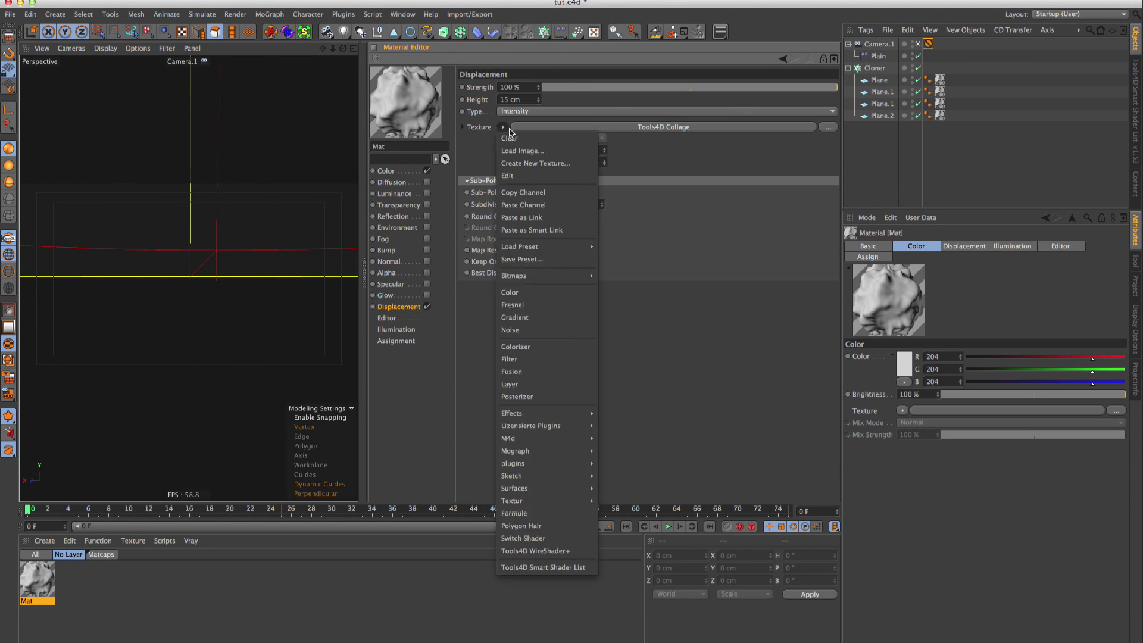
{"action": "left_click", "coordinate": [428, 221]}
{"action": "left_click_drag", "start_coordinate": [507, 153], "coordinate": [525, 179]}
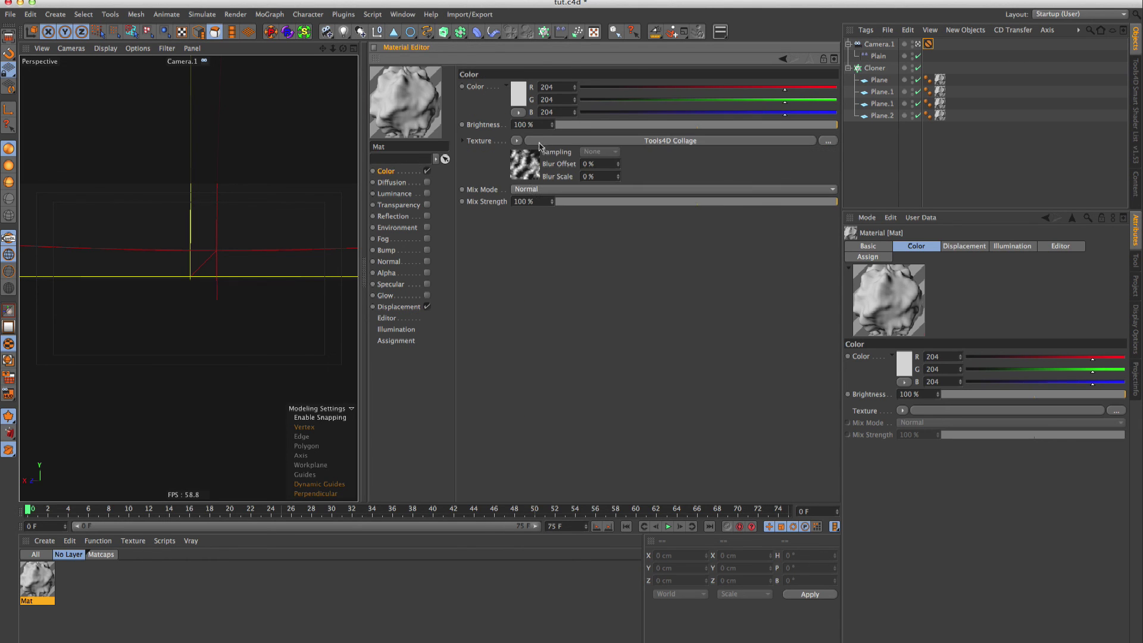
Replace the image of the Bitmap layer in the Color channel's Collage shader with Temper.jpg
{"action": "left_click", "coordinate": [525, 178]}
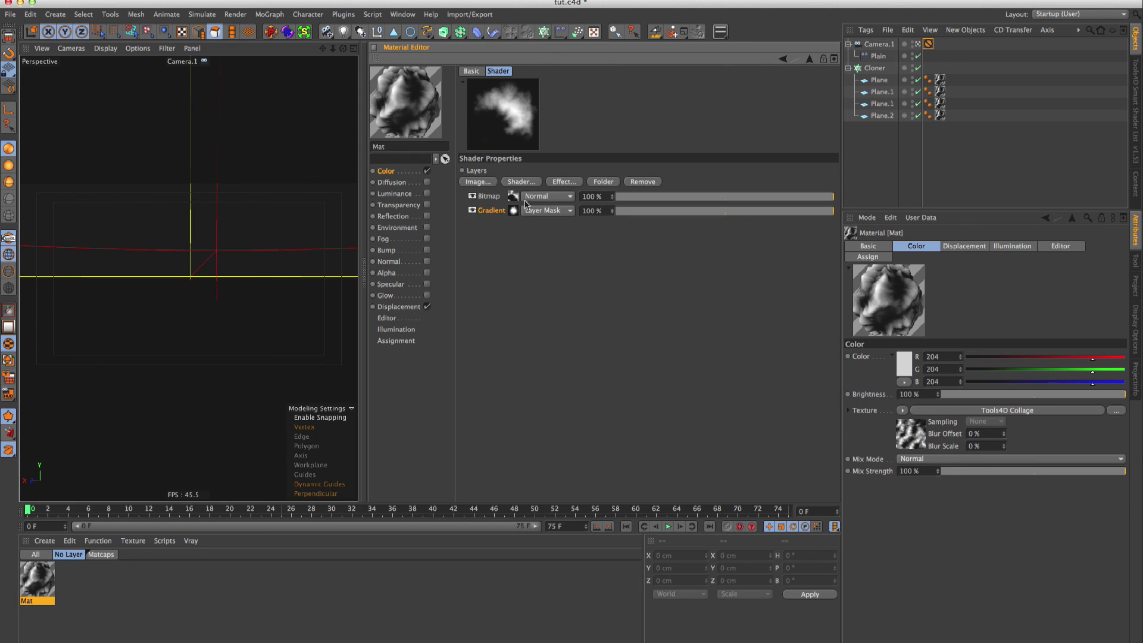
{"action": "left_click", "coordinate": [515, 198]}
{"action": "left_click", "coordinate": [828, 182]}
{"action": "double_click", "coordinate": [479, 138]}
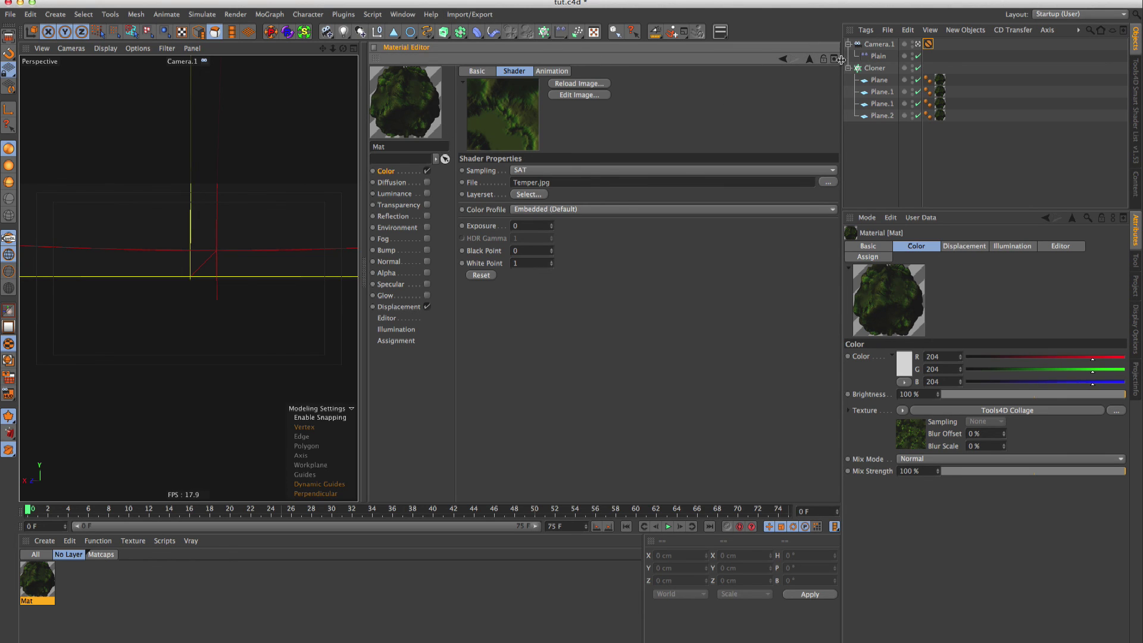
Wrap the Temper.jpg Bitmap layer in a Colorizer shader
{"action": "left_click", "coordinate": [809, 60]}
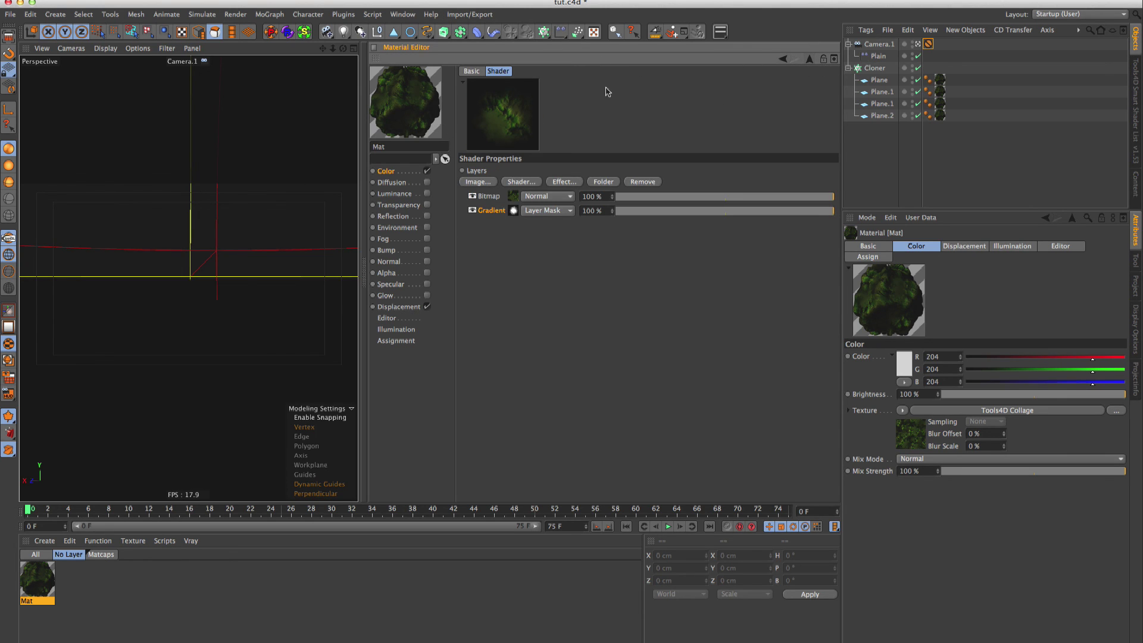
{"action": "right_click", "coordinate": [487, 202]}
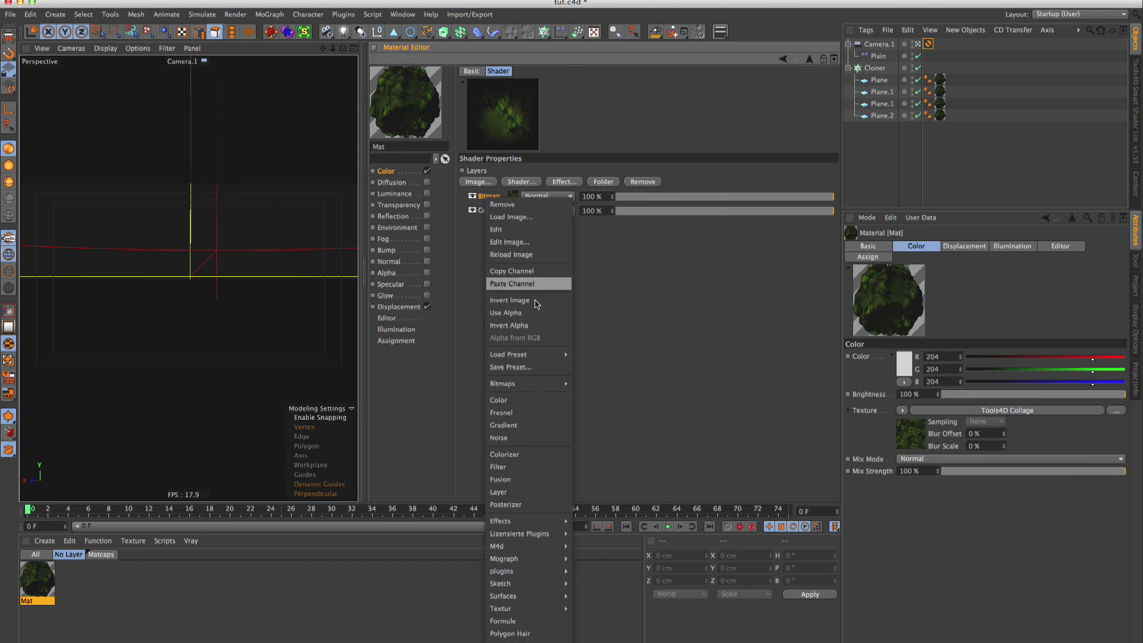
{"action": "left_click", "coordinate": [523, 454]}
Recolour the Colorizer gradient's first knot light beige, then move the red middle knot near the start and make it brown
{"action": "left_click", "coordinate": [515, 197]}
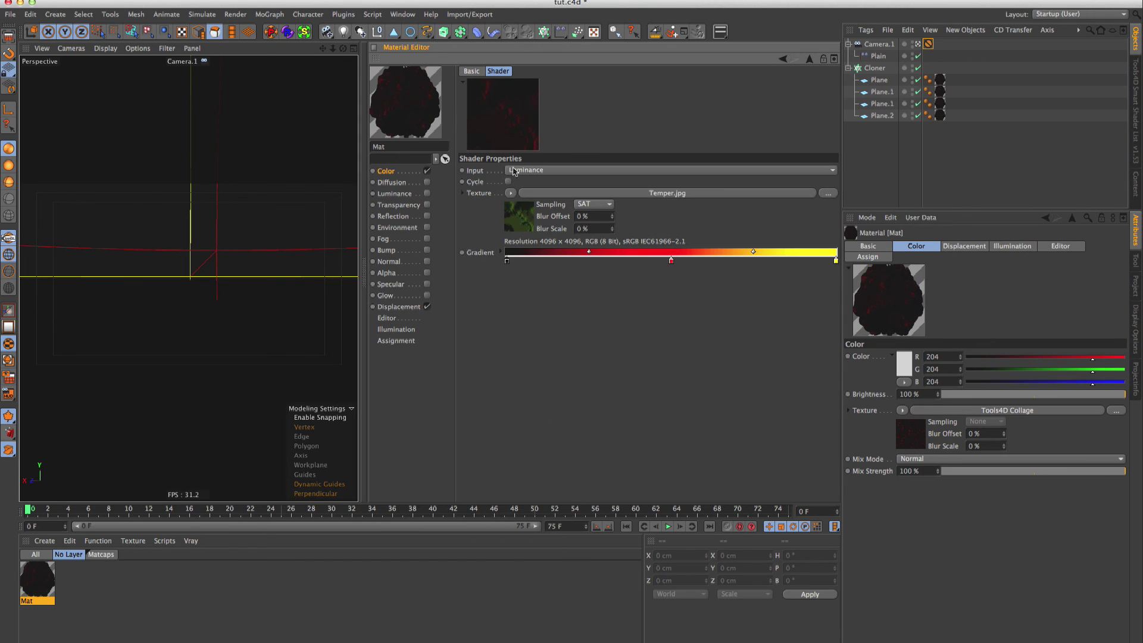
{"action": "double_click", "coordinate": [506, 262]}
{"action": "left_click_drag", "start_coordinate": [447, 257], "coordinate": [447, 248]}
{"action": "left_click", "coordinate": [527, 312]}
{"action": "left_click_drag", "start_coordinate": [671, 262], "coordinate": [499, 230]}
{"action": "double_click", "coordinate": [516, 261]}
{"action": "left_click_drag", "start_coordinate": [495, 225], "coordinate": [463, 267]}
{"action": "key", "text": "Return"}
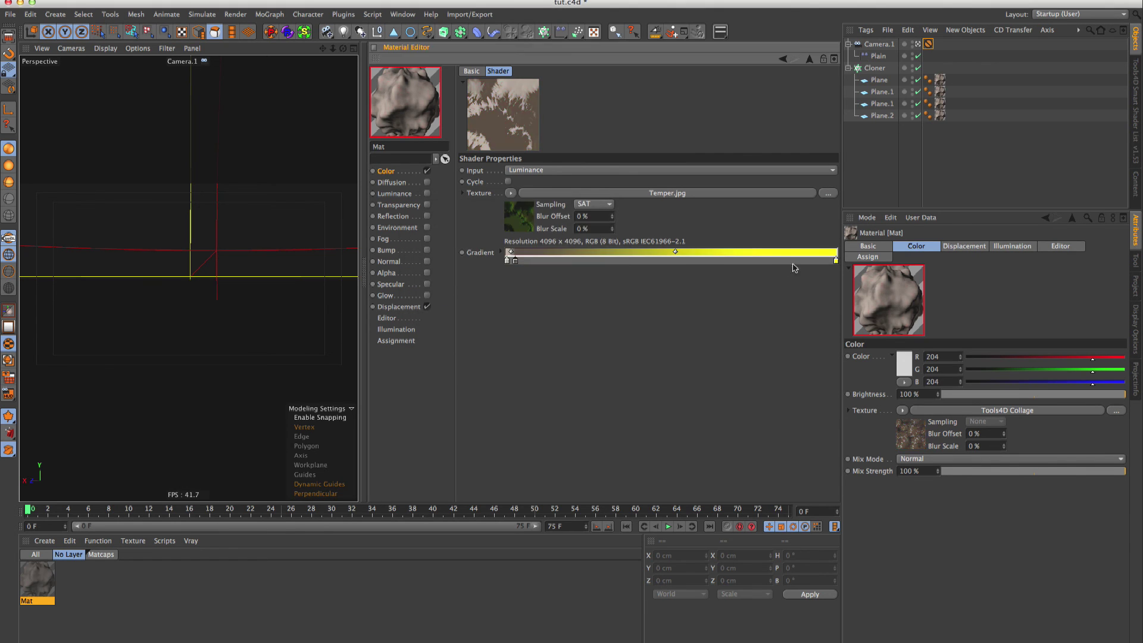
Move the gradient's yellow end knot close to the start, recolour it dark brown, and close the Material Editor
{"action": "left_click_drag", "start_coordinate": [836, 260], "coordinate": [474, 278]}
{"action": "double_click", "coordinate": [531, 261]}
{"action": "left_click", "coordinate": [512, 224]}
{"action": "key", "text": "Return"}
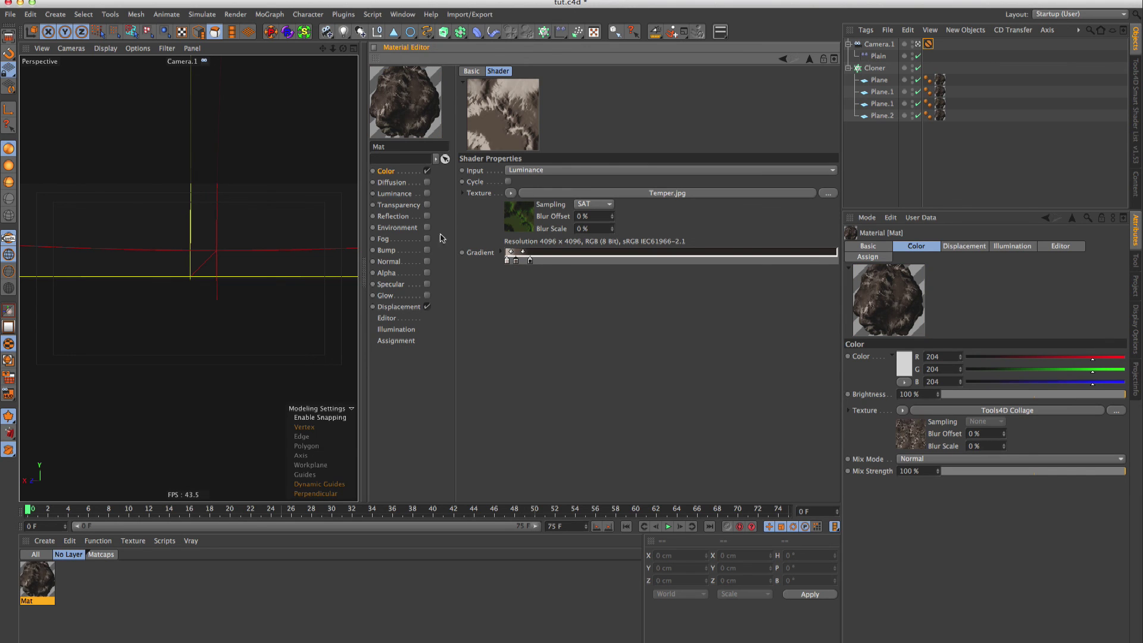
{"action": "left_click", "coordinate": [385, 172]}
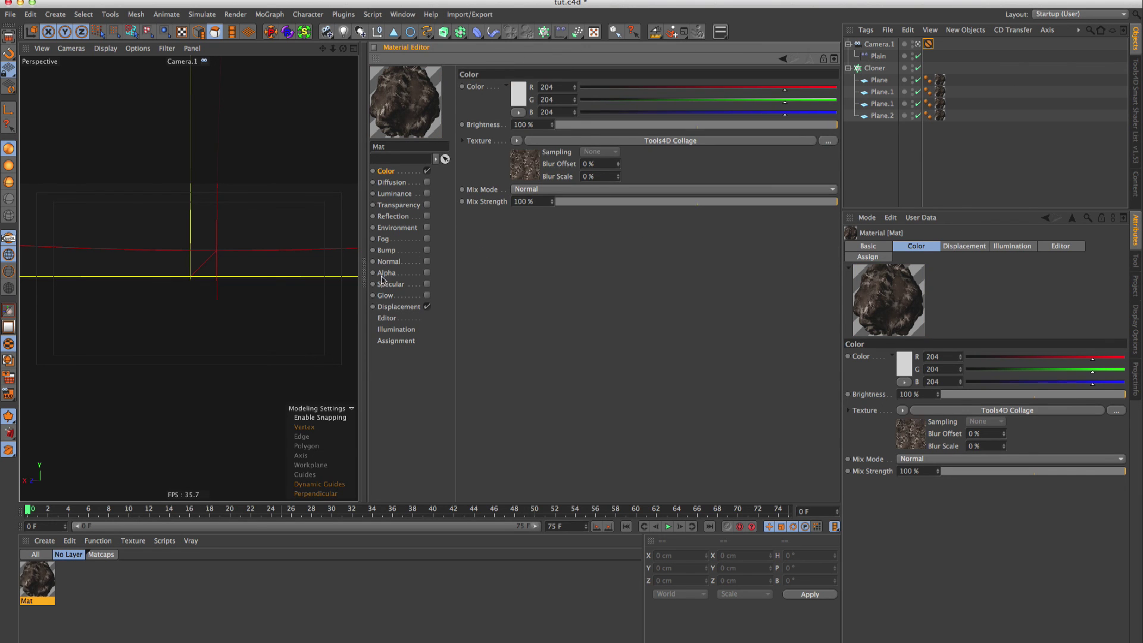
{"action": "left_click", "coordinate": [374, 47]}
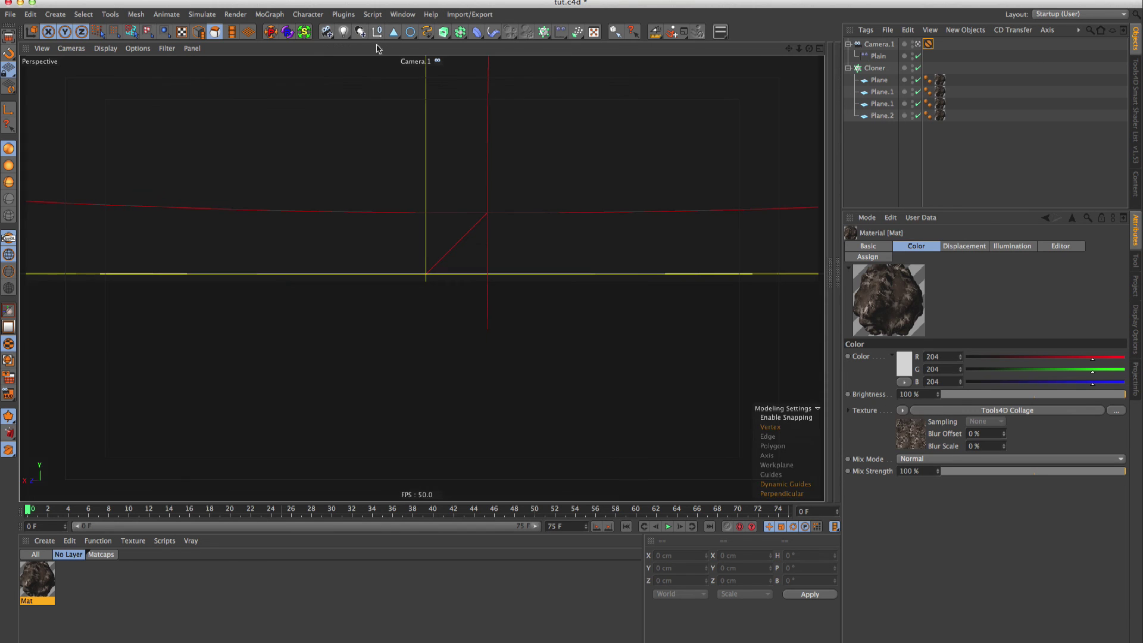
Add a Physical Sky object to the scene
{"action": "left_click", "coordinate": [10, 15]}
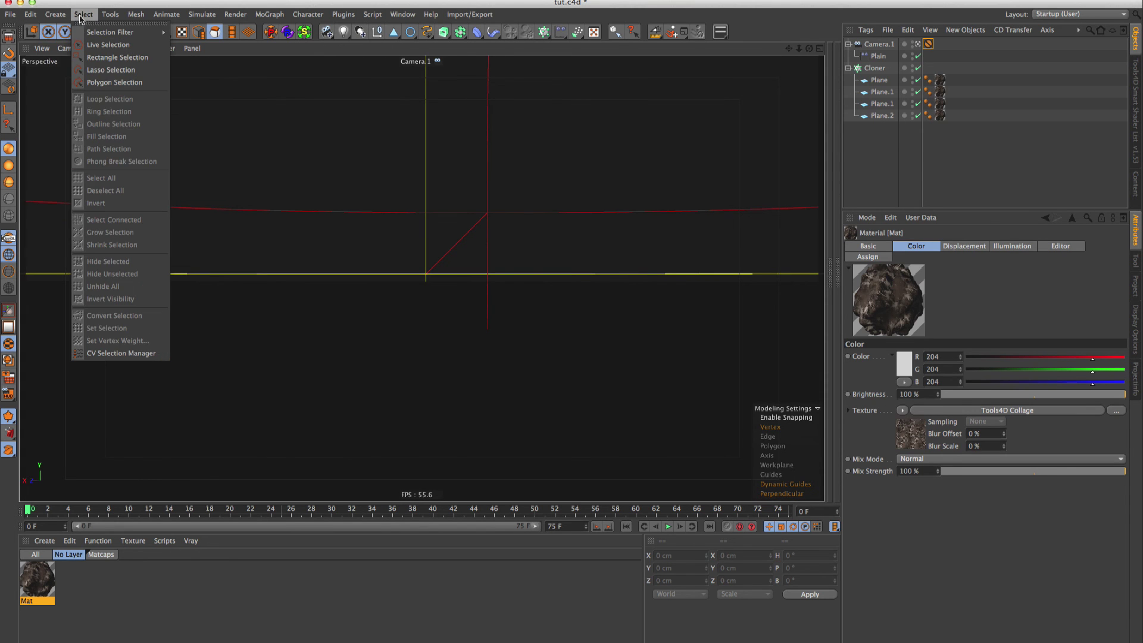
{"action": "mouse_move", "coordinate": [66, 115]}
{"action": "left_click", "coordinate": [122, 118]}
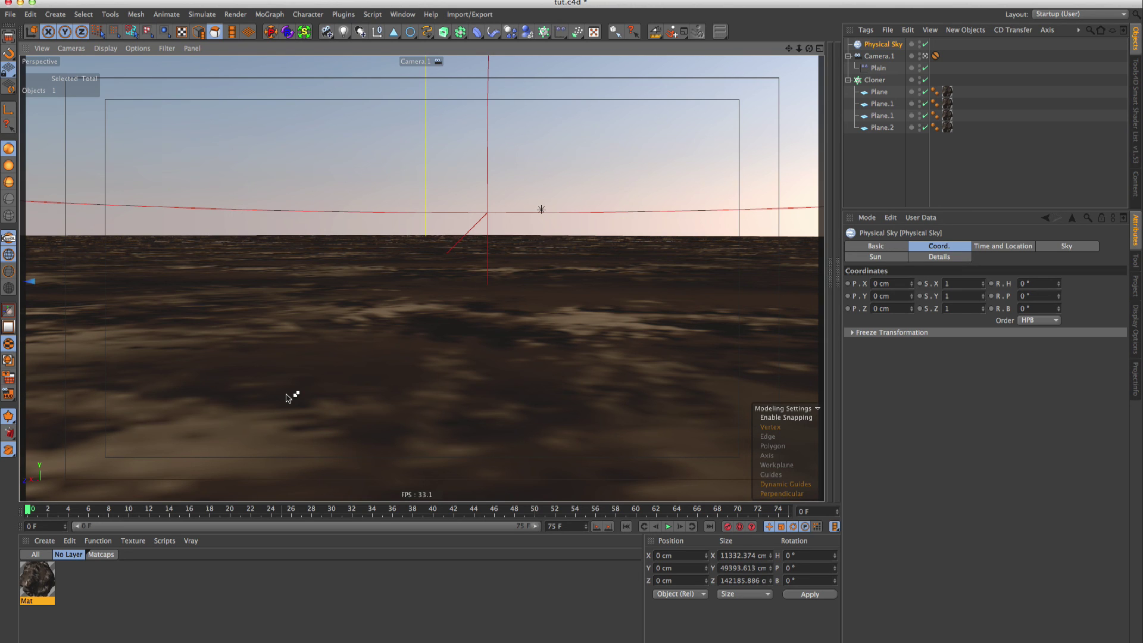
Render the camera view to preview the sky lighting, and check the segment settings of Plane.2
{"action": "key", "text": "super+r"}
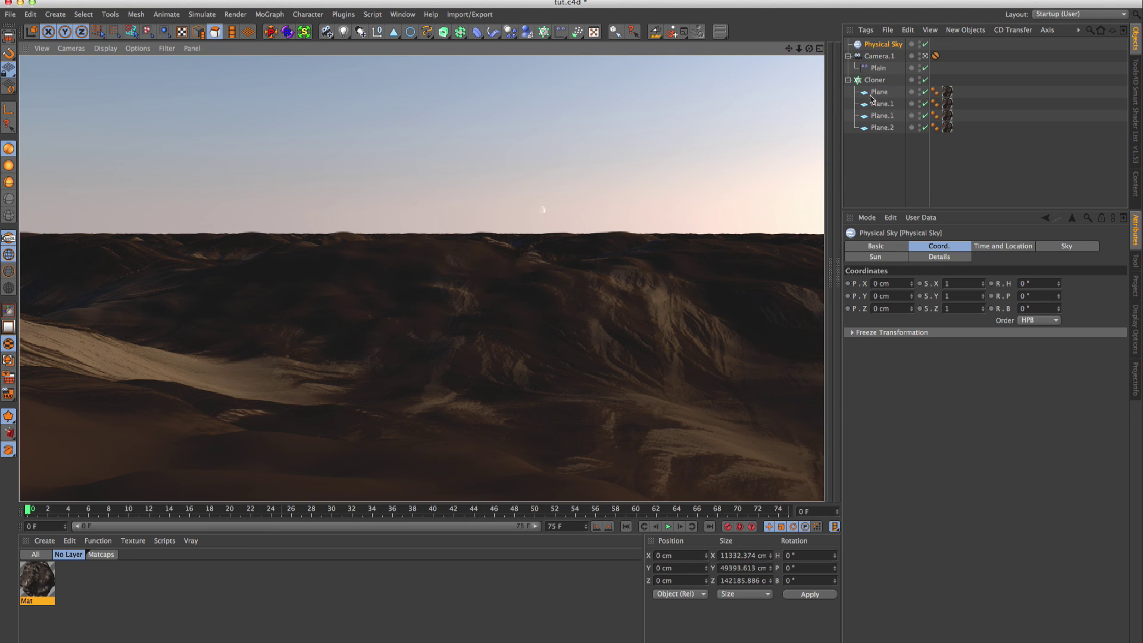
{"action": "left_click", "coordinate": [879, 128]}
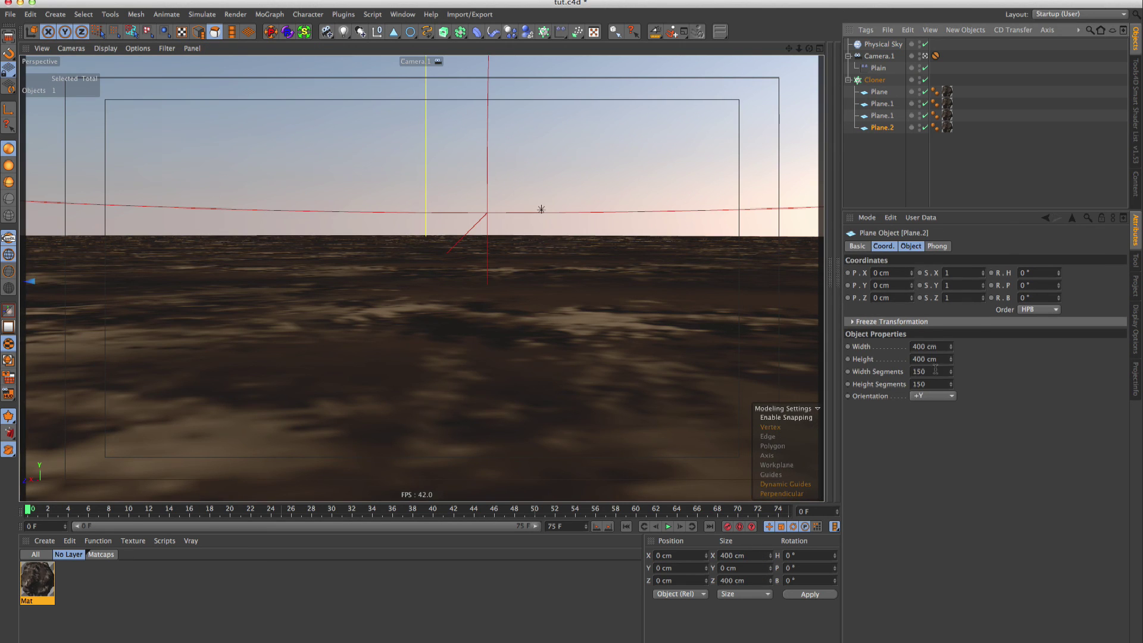
{"action": "left_click_drag", "start_coordinate": [935, 369], "coordinate": [905, 376]}
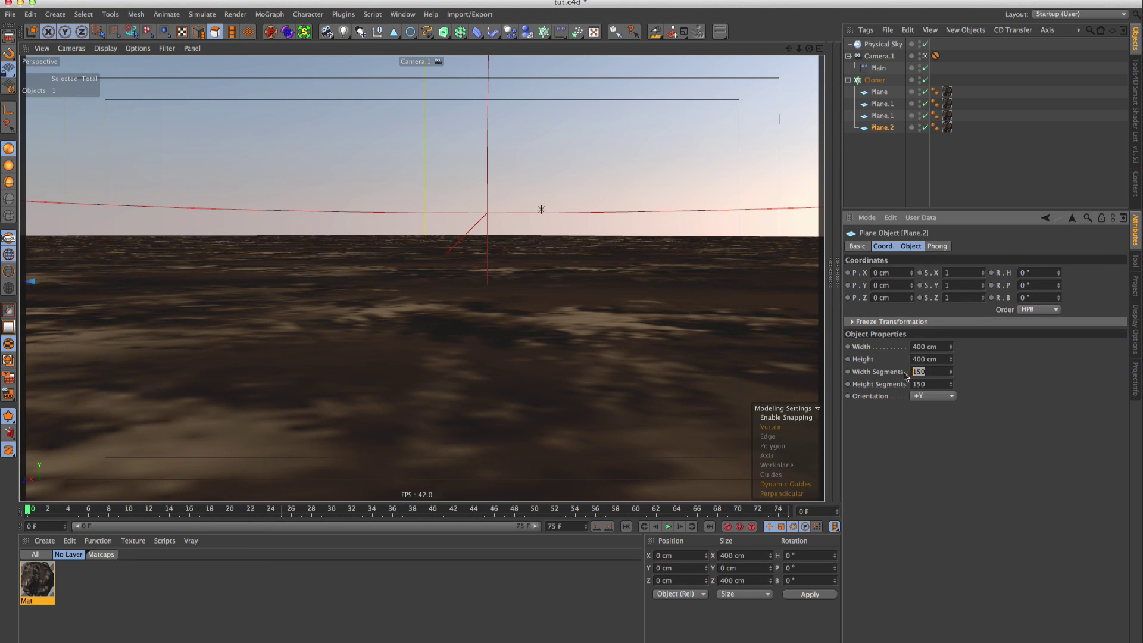
Set the Mat material's sub-polygon displacement Subdivision Level to 4, and render the landscape from a shifted camera position
{"action": "double_click", "coordinate": [40, 583]}
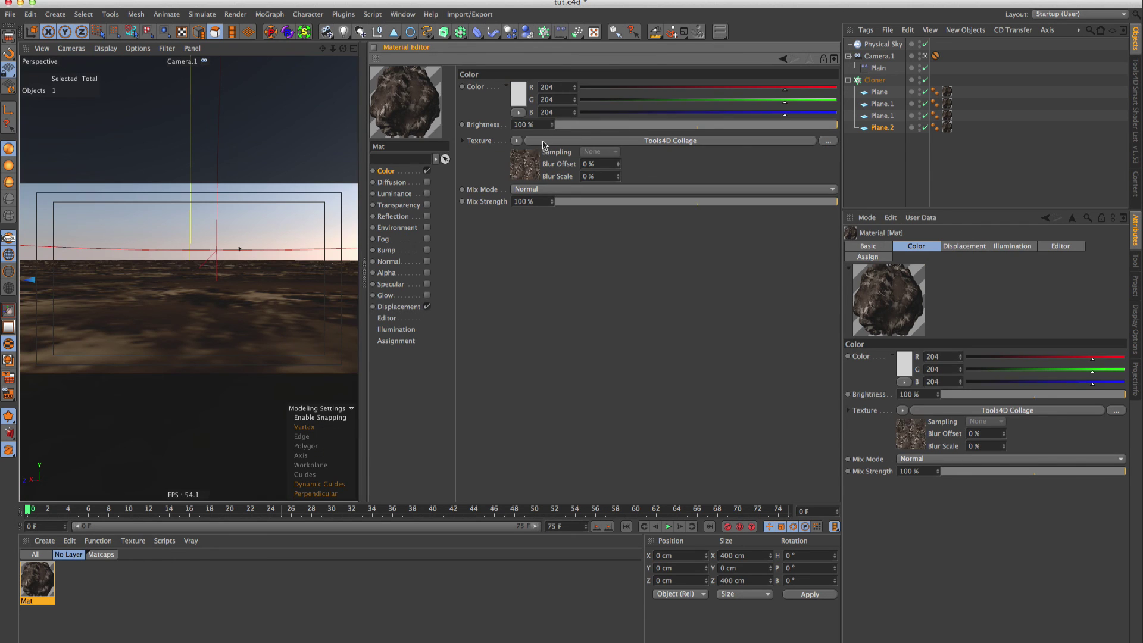
{"action": "left_click", "coordinate": [397, 306]}
{"action": "double_click", "coordinate": [574, 204]}
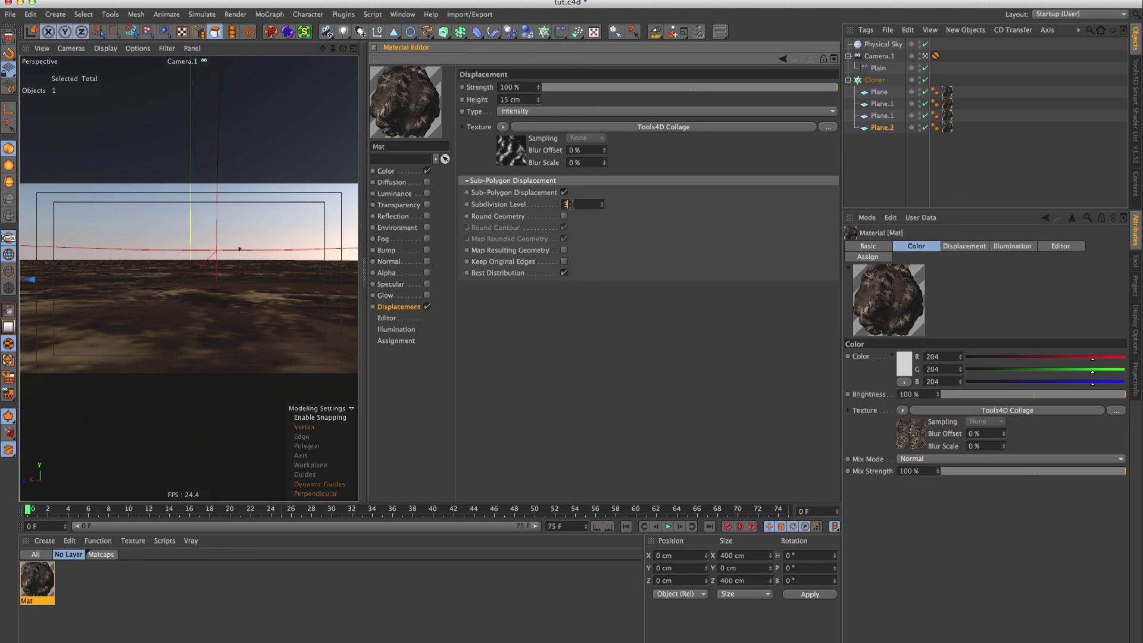
{"action": "type", "text": "4"}
{"action": "middle_click", "coordinate": [407, 51]}
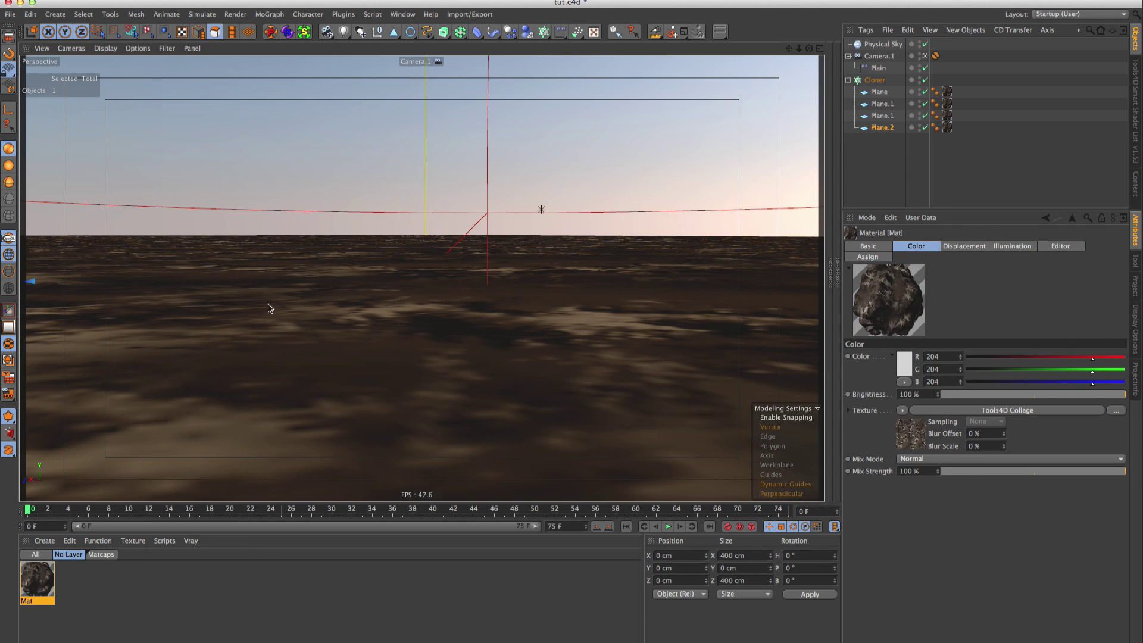
{"action": "right_click_drag", "start_coordinate": [292, 284], "coordinate": [366, 262], "text": "alt"}
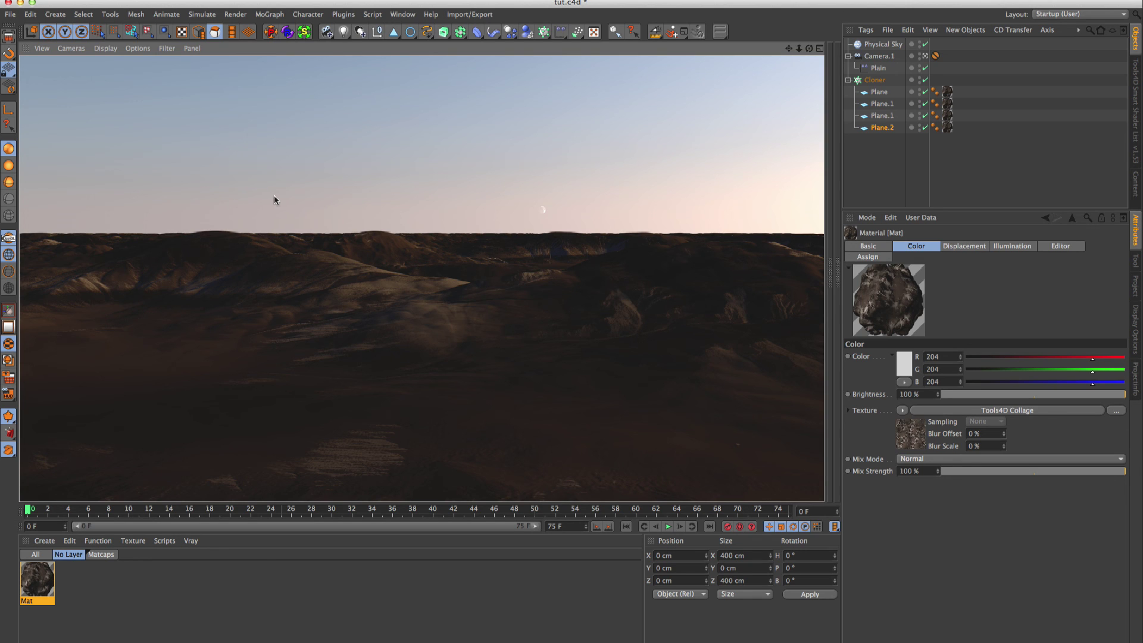
Select the Cloner and switch the viewport display to wireframe
{"action": "left_click", "coordinate": [874, 80]}
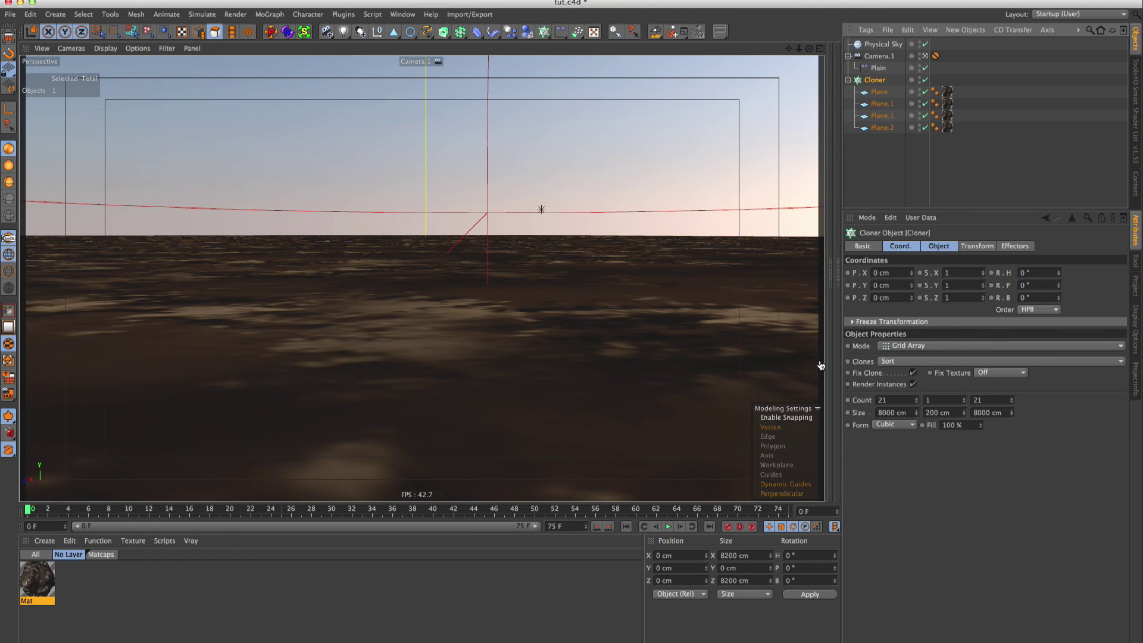
{"action": "left_click", "coordinate": [8, 183]}
{"action": "left_click", "coordinate": [9, 216]}
Leave the camera view and examine how the cloned planes' mesh density is distributed around the camera
{"action": "key", "text": "v"}
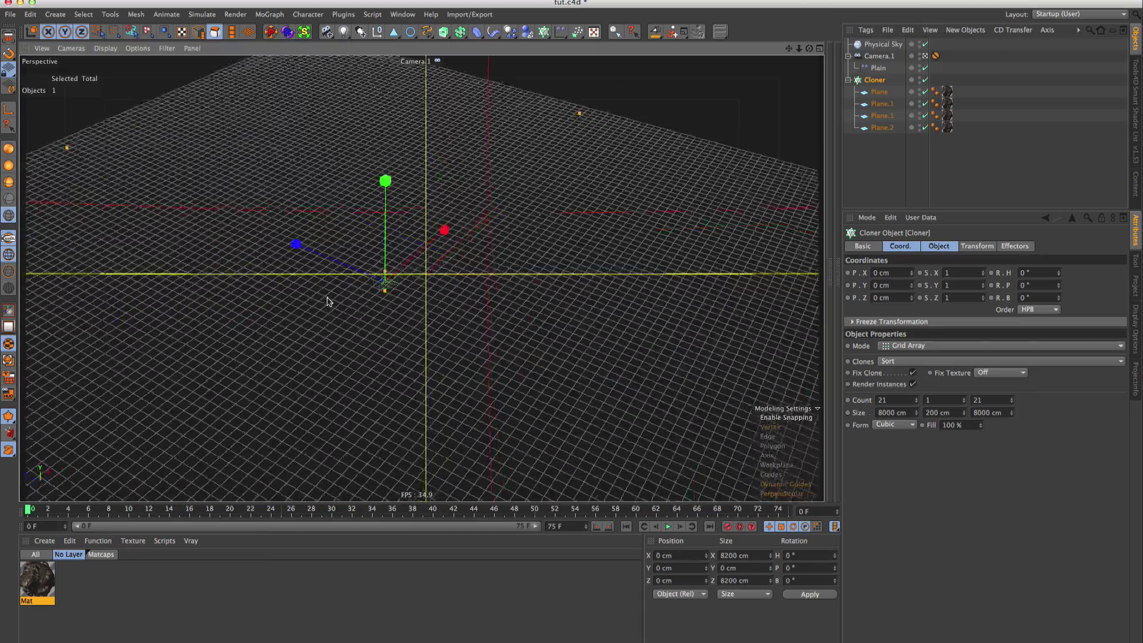
{"action": "middle_click_drag", "start_coordinate": [533, 328], "coordinate": [410, 224], "text": "alt"}
{"action": "middle_click_drag", "start_coordinate": [530, 262], "coordinate": [435, 238], "text": "alt"}
{"action": "right_click_drag", "start_coordinate": [431, 237], "coordinate": [575, 231], "text": "alt"}
{"action": "left_click_drag", "start_coordinate": [532, 219], "coordinate": [564, 208], "text": "alt"}
{"action": "middle_click_drag", "start_coordinate": [506, 199], "coordinate": [431, 196], "text": "alt"}
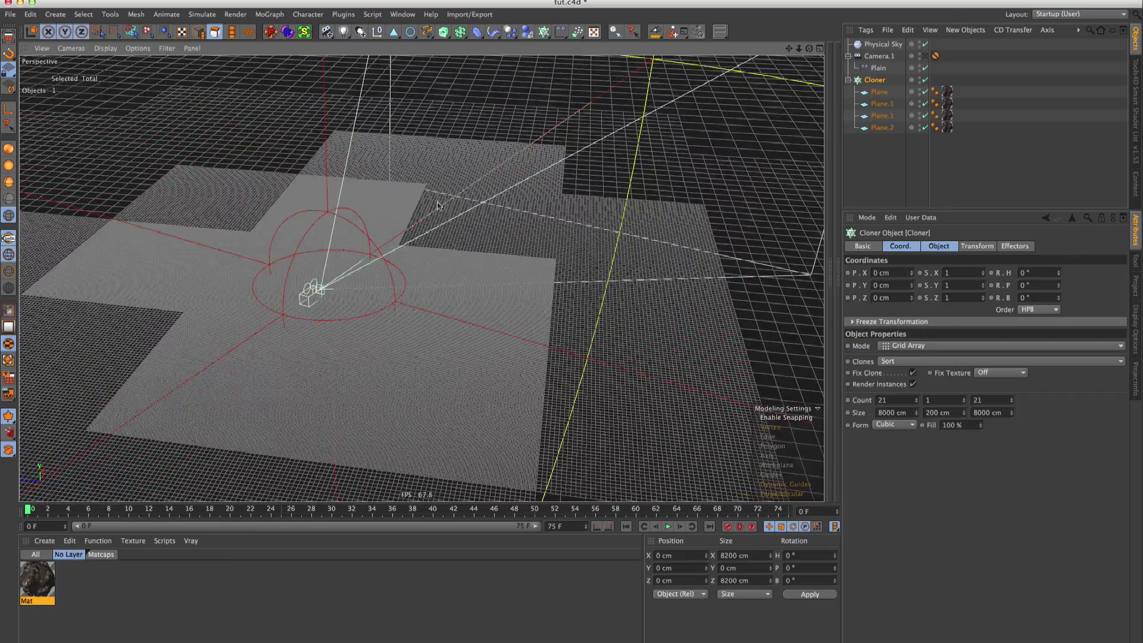
{"action": "mouse_move", "coordinate": [420, 193]}
{"action": "right_mouse_down", "text": "alt"}
{"action": "mouse_move", "coordinate": [381, 216]}
{"action": "mouse_move", "coordinate": [424, 203]}
{"action": "right_mouse_up", "text": "alt"}
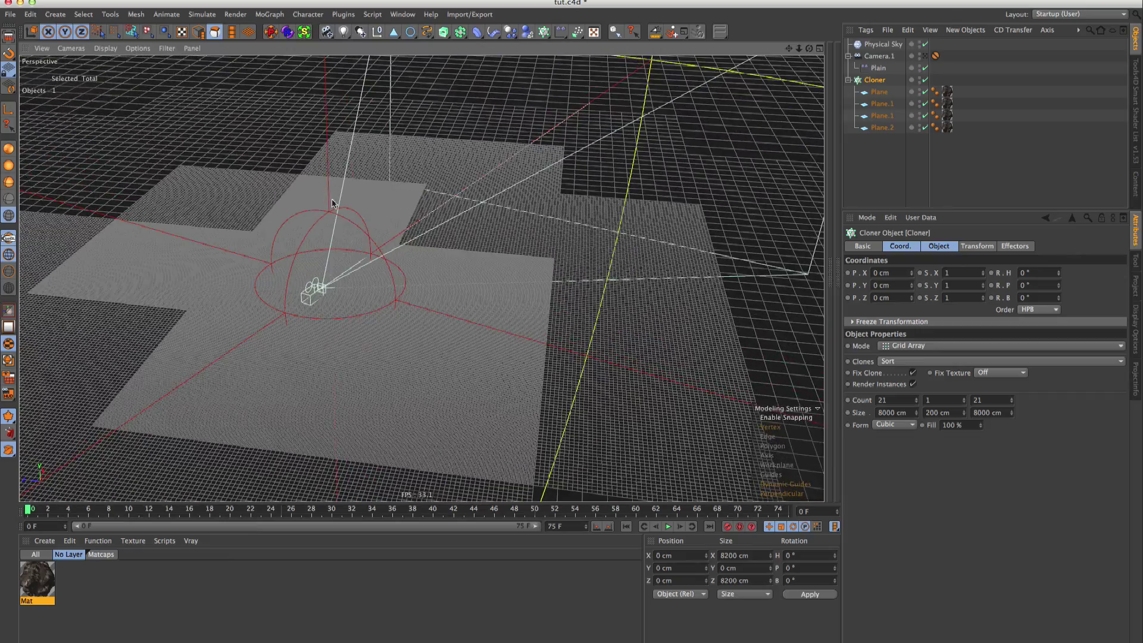
{"action": "middle_click_drag", "start_coordinate": [331, 199], "coordinate": [364, 194], "text": "alt"}
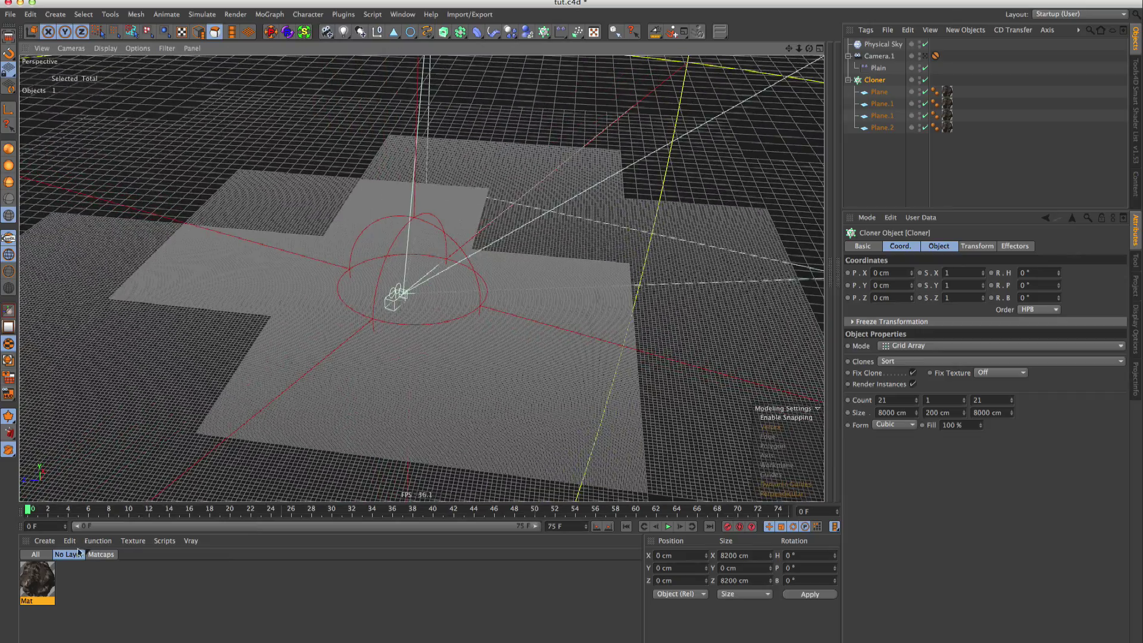
{"action": "mouse_move", "coordinate": [410, 216]}
{"action": "left_mouse_down", "text": "alt"}
{"action": "mouse_move", "coordinate": [372, 213]}
{"action": "mouse_move", "coordinate": [415, 221]}
{"action": "left_mouse_up", "text": "alt"}
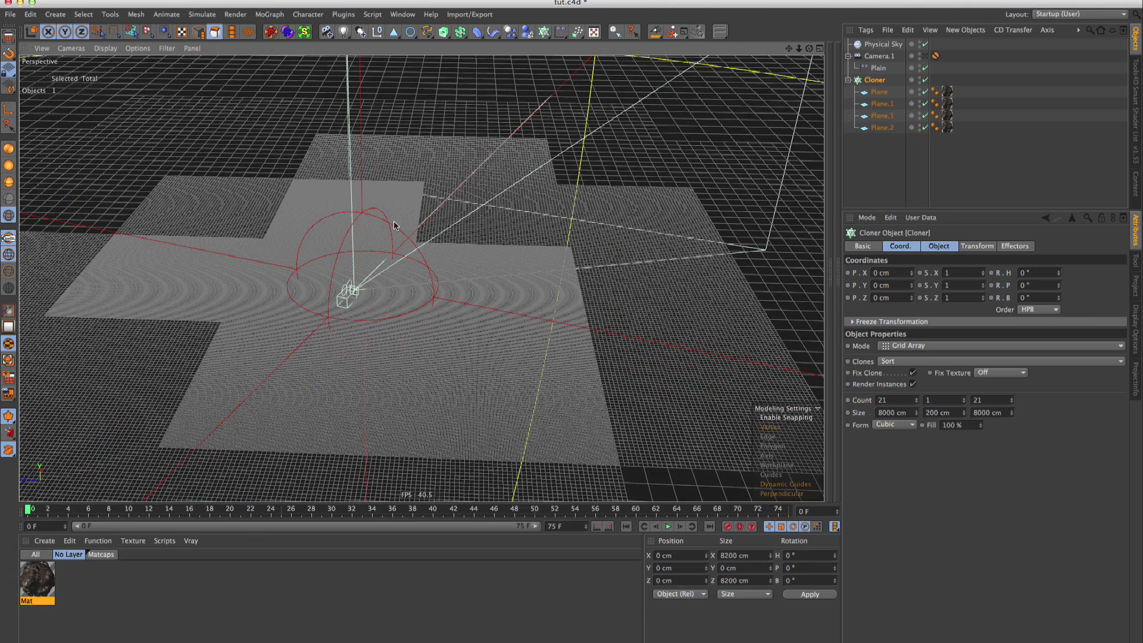